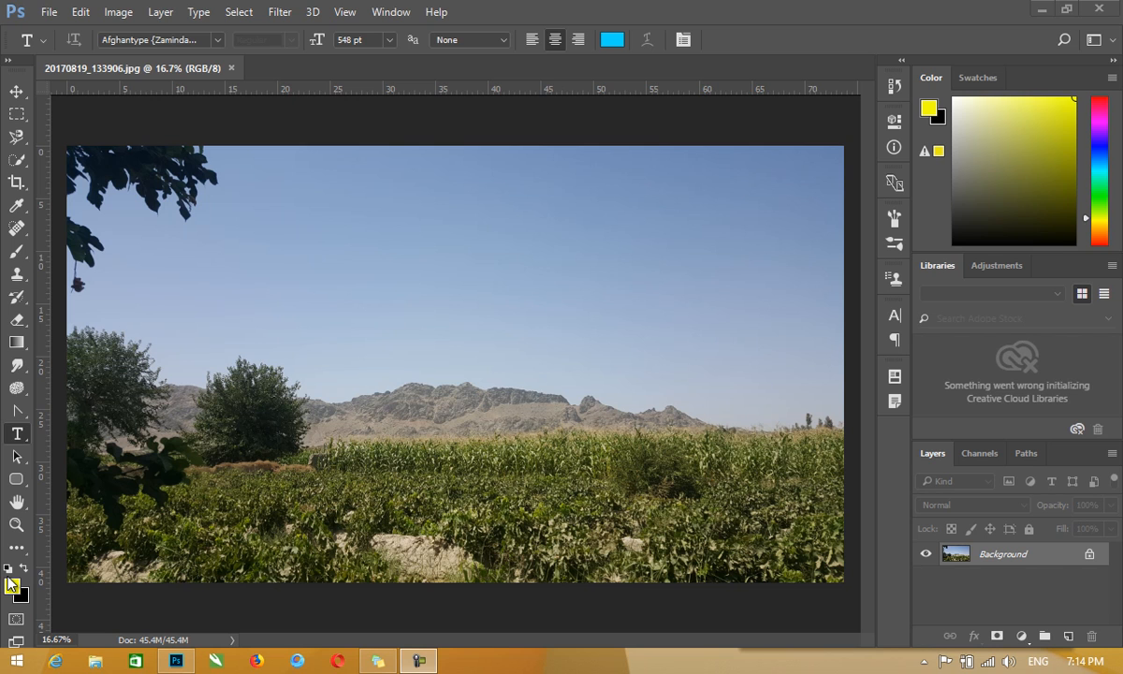
left_click(11, 585)
left_click(17, 590)
left_click(17, 590)
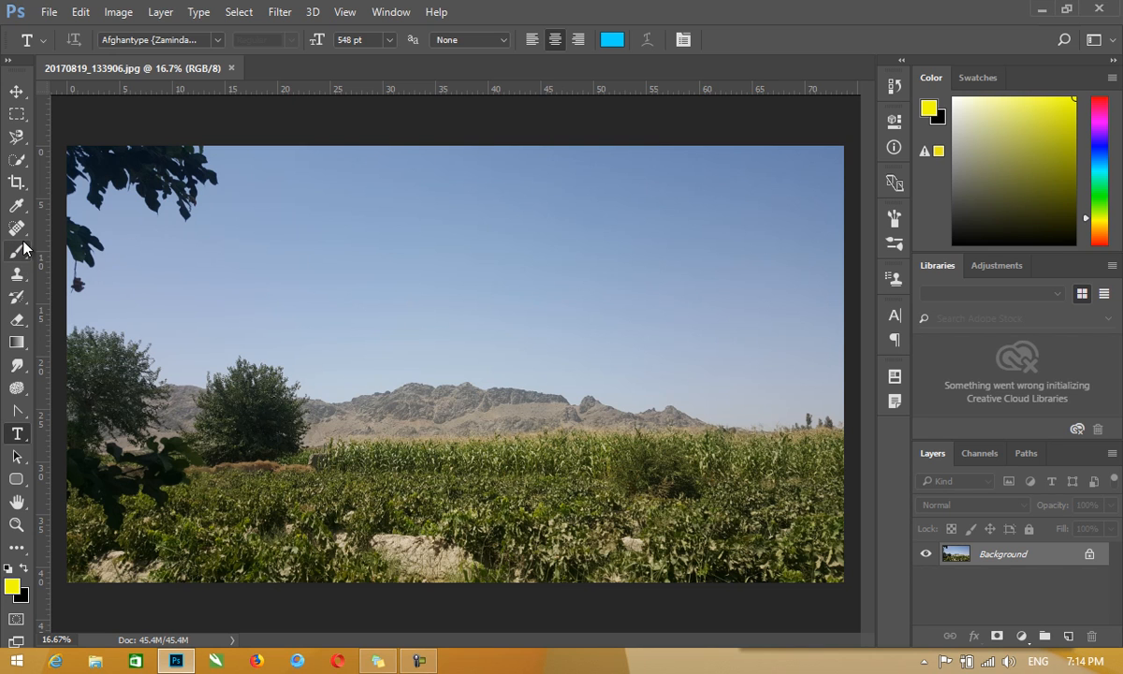
Paint alternating yellow and black strokes across the sky with the soft 94 px Brush, swapping foreground and background colours between strokes
key("b")
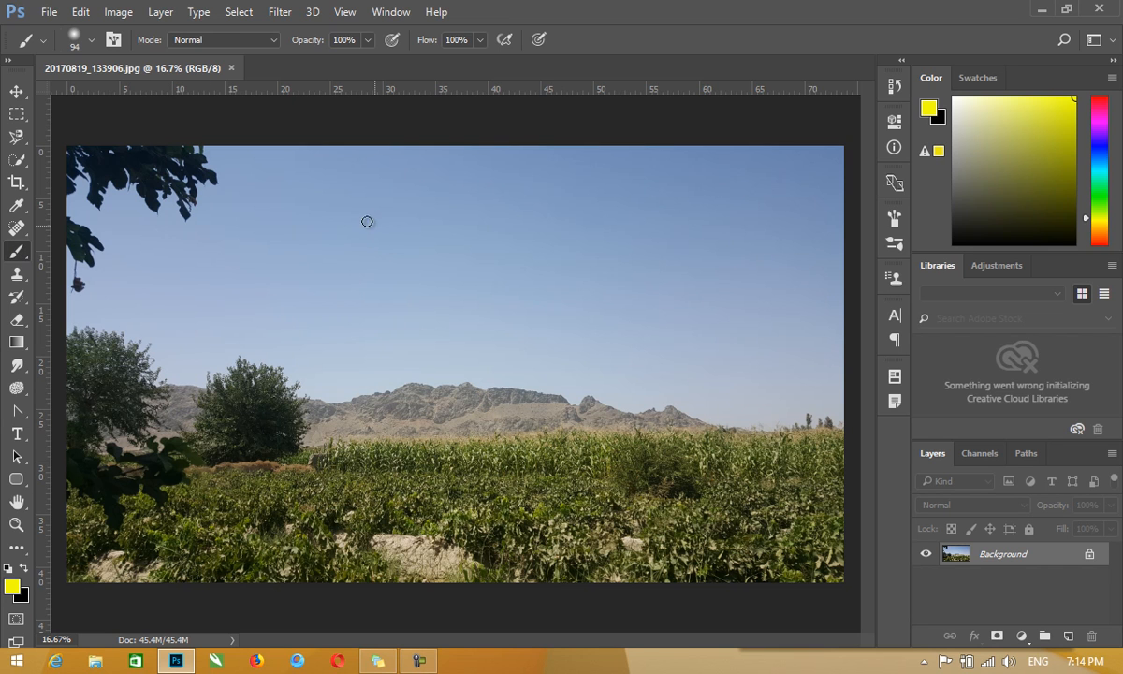
left_click_drag(372, 217, 428, 351)
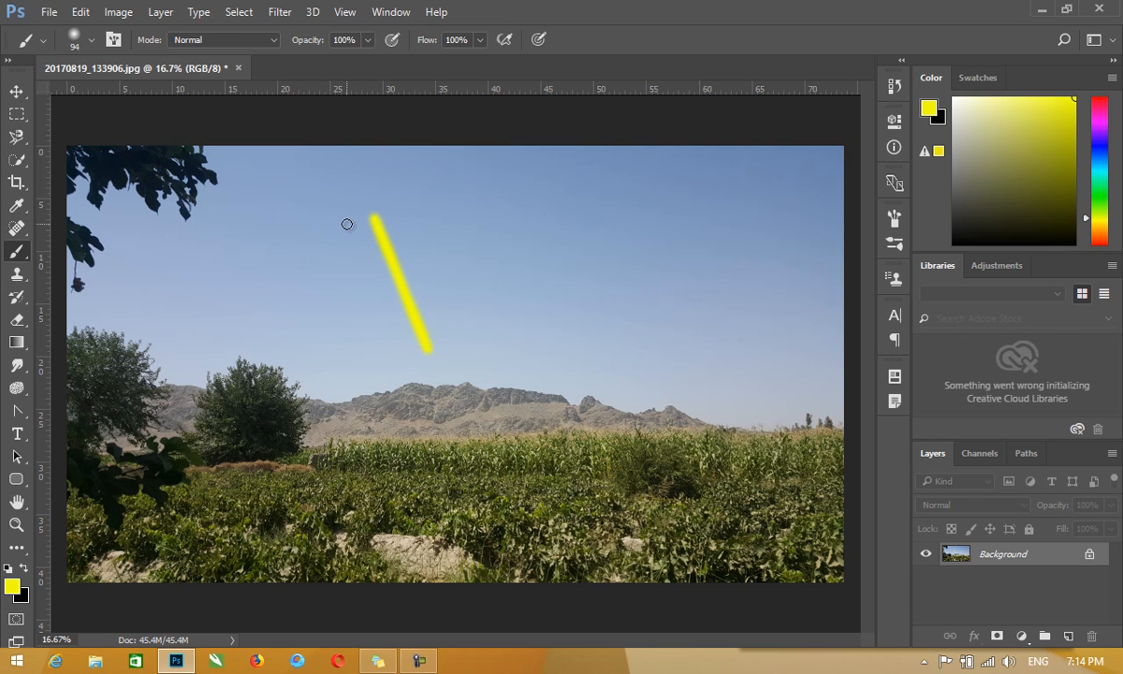
key("x")
mouse_move(531, 217)
left_mouse_down()
mouse_move(511, 299)
mouse_move(347, 292)
mouse_move(242, 378)
left_mouse_up()
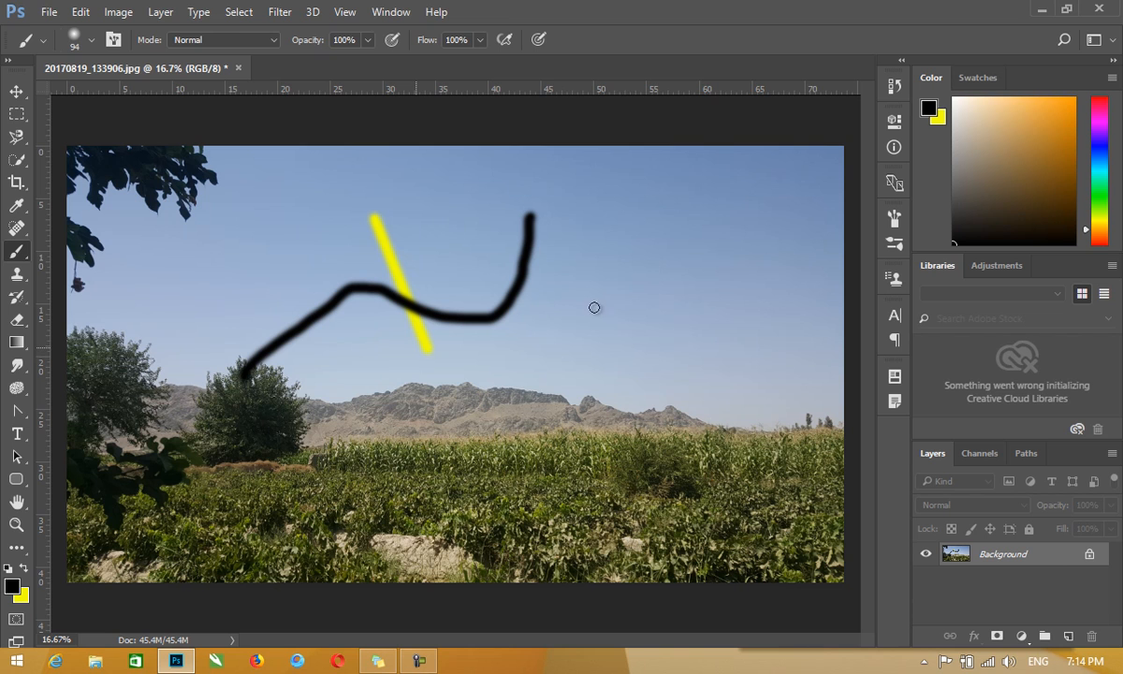
key("x")
left_click_drag(451, 221, 599, 379)
key("x")
mouse_move(594, 247)
left_mouse_down()
mouse_move(400, 306)
mouse_move(365, 346)
left_mouse_up()
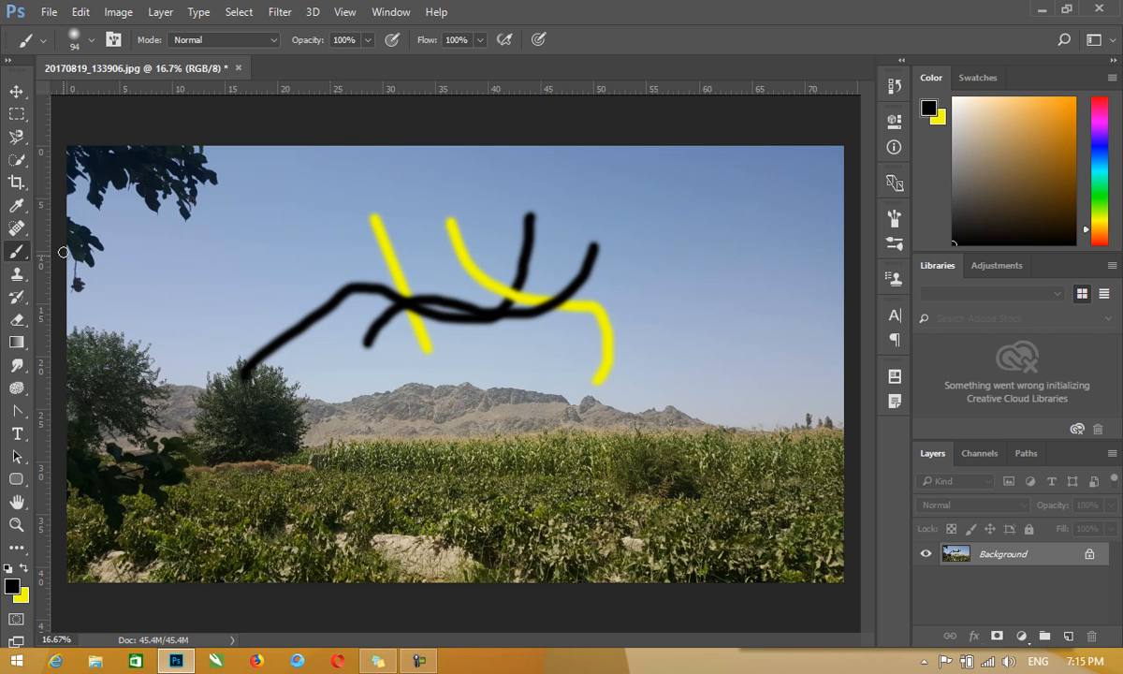
Choose the 74 px maple-leaf brush tip and paint a black leaf stroke from the sky down to the field
right_click(361, 270)
left_click_drag(572, 421, 570, 489)
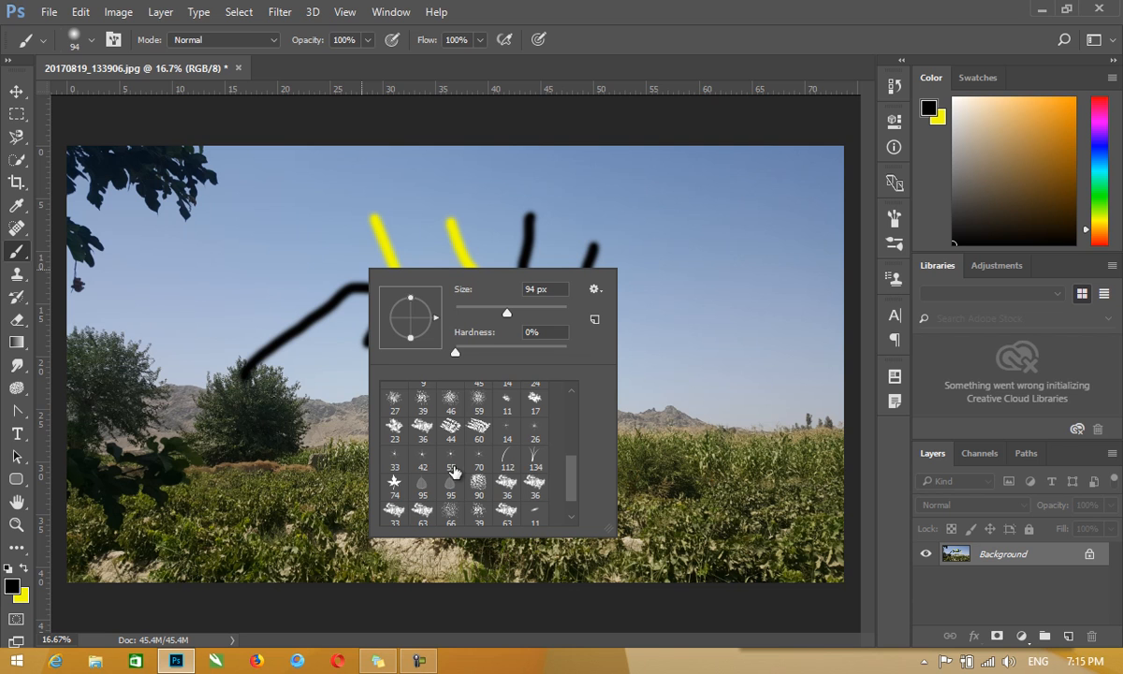
left_click(397, 483)
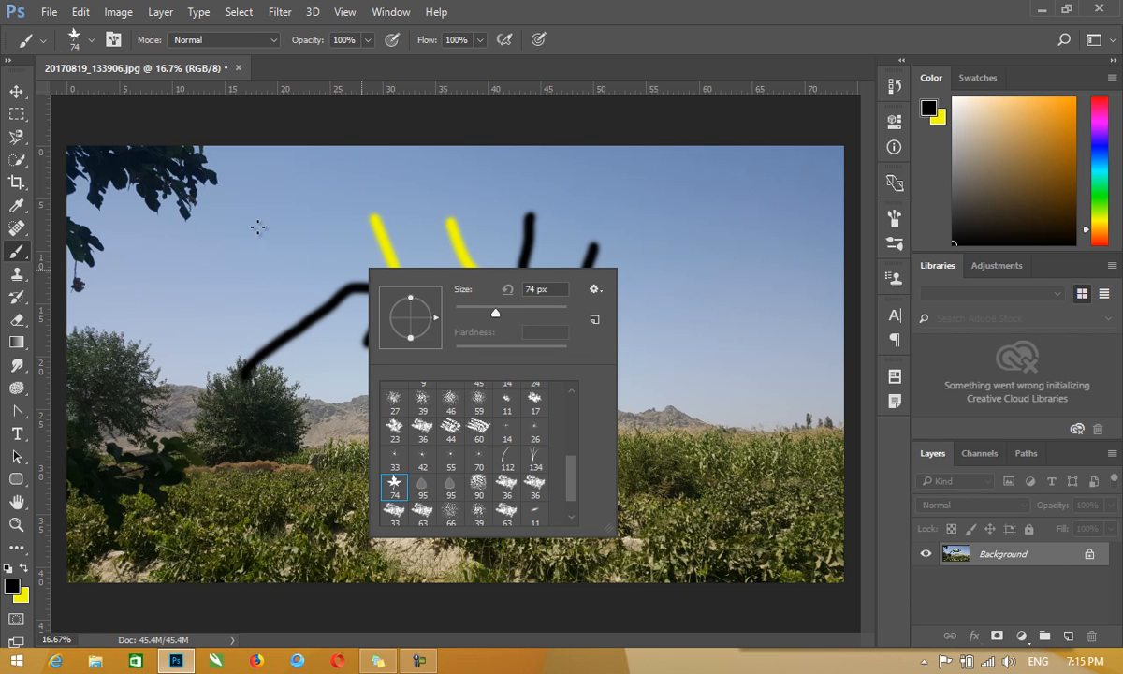
mouse_move(254, 232)
left_mouse_down()
mouse_move(321, 316)
mouse_move(367, 451)
mouse_move(349, 433)
left_mouse_up()
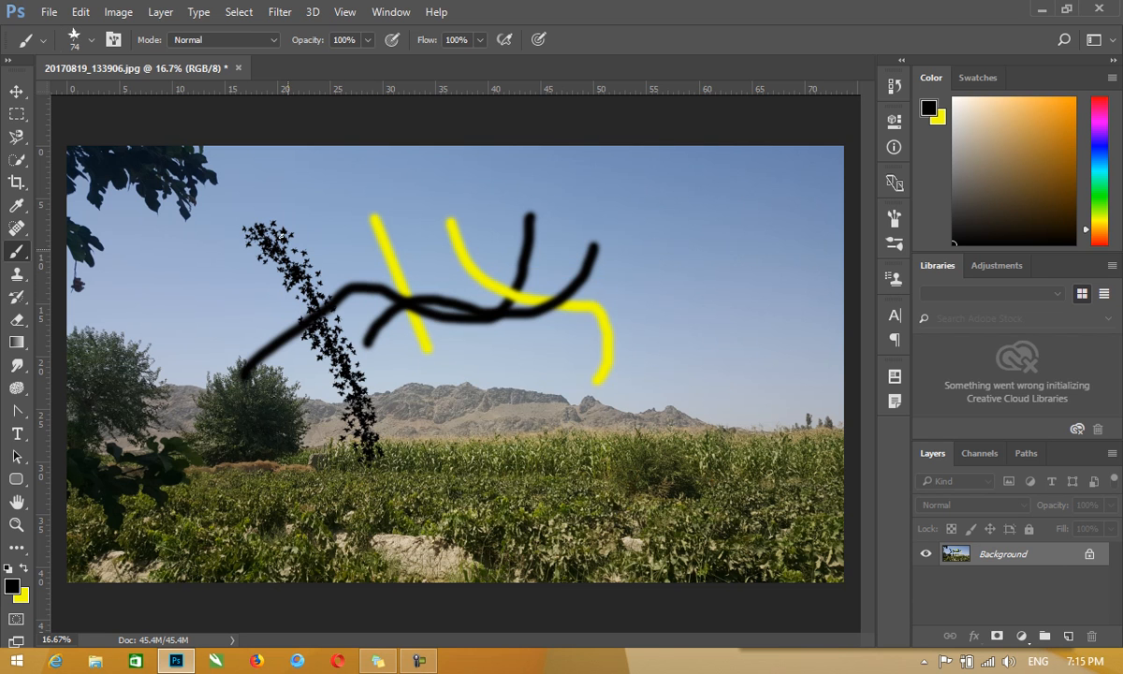
Raise the foreground/background jitter in the brush's Color Dynamics and paint a mixed-colour leaf curve from the sky into the field
left_click(114, 39)
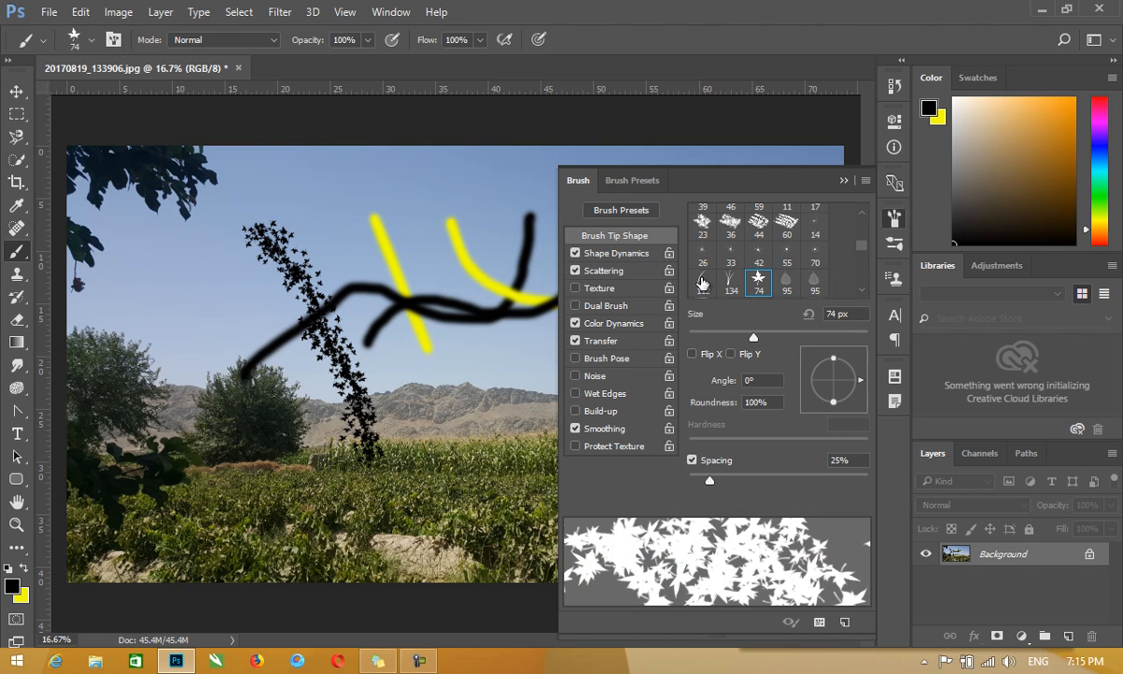
left_click(610, 323)
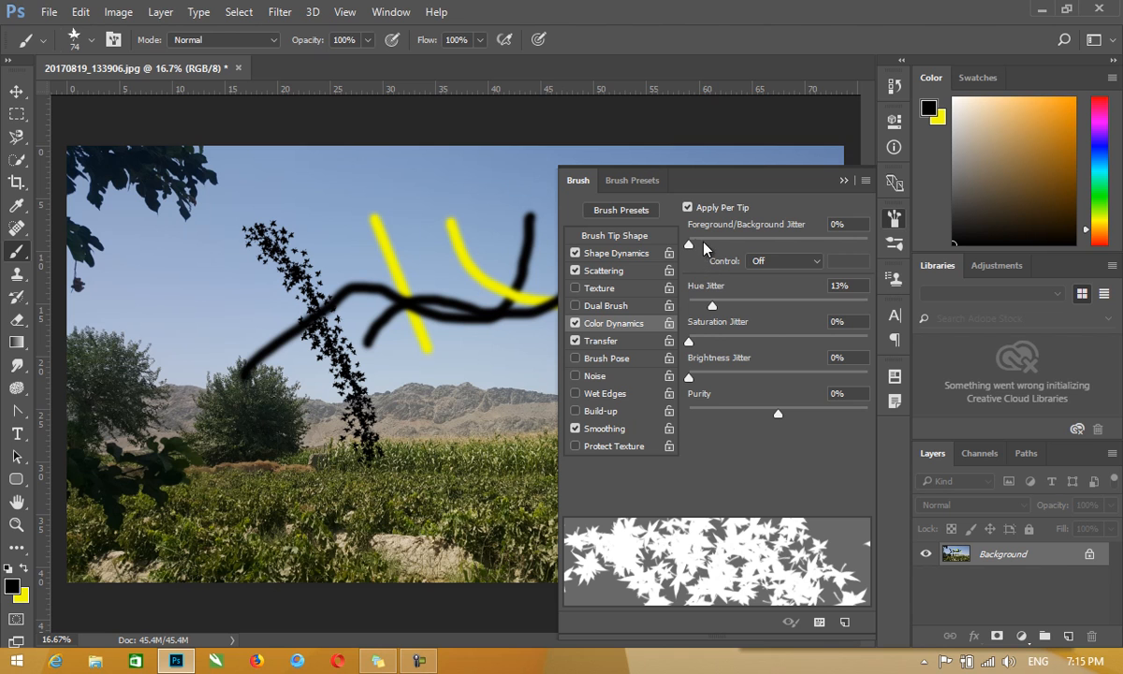
left_click_drag(690, 244, 798, 246)
left_click(844, 180)
mouse_move(692, 239)
left_mouse_down()
mouse_move(680, 304)
mouse_move(630, 365)
mouse_move(507, 437)
mouse_move(364, 481)
left_mouse_up()
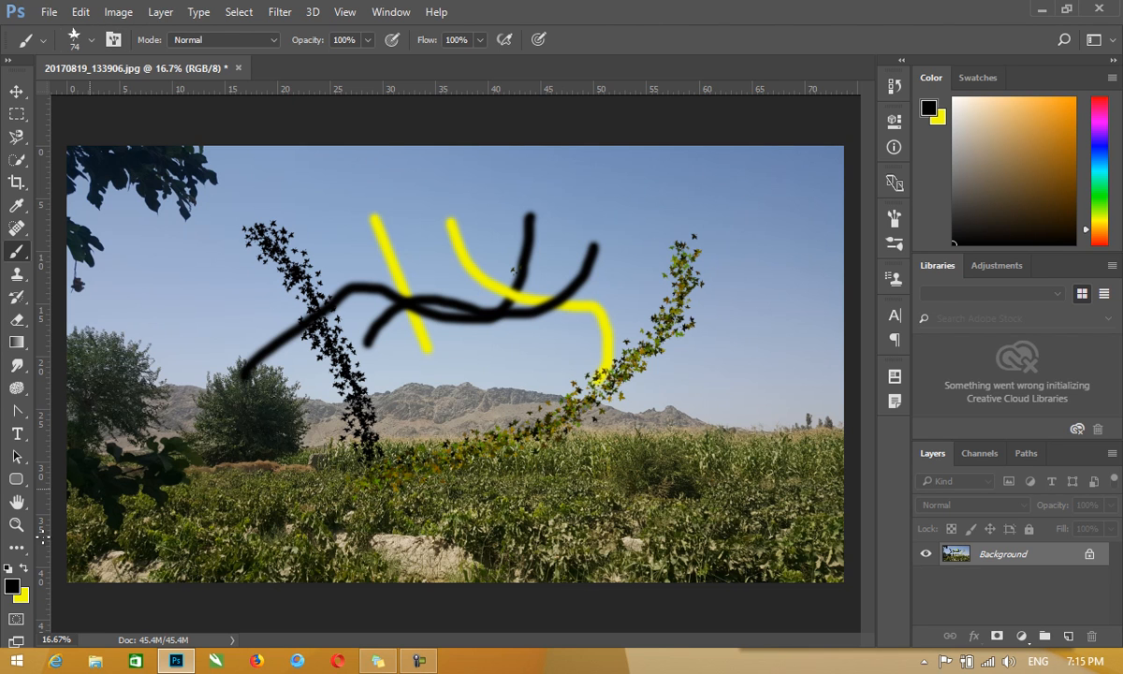
Restore the default foreground and background colours and set the foreground colour to bright red
left_click(8, 570)
left_click(29, 587)
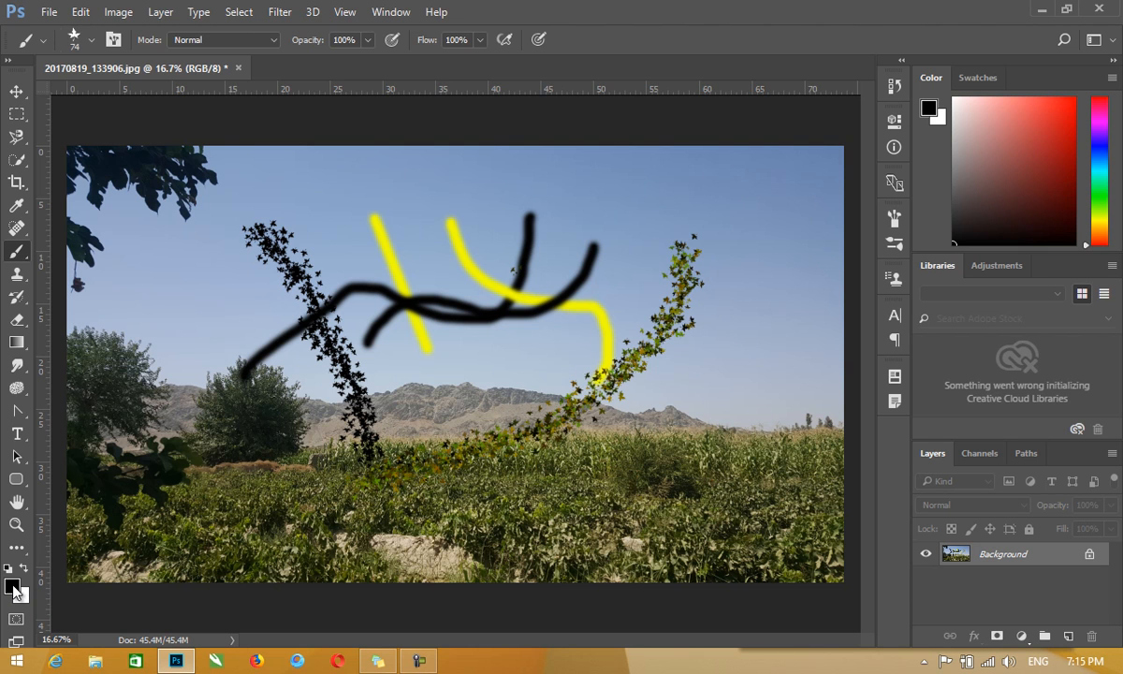
left_click(13, 586)
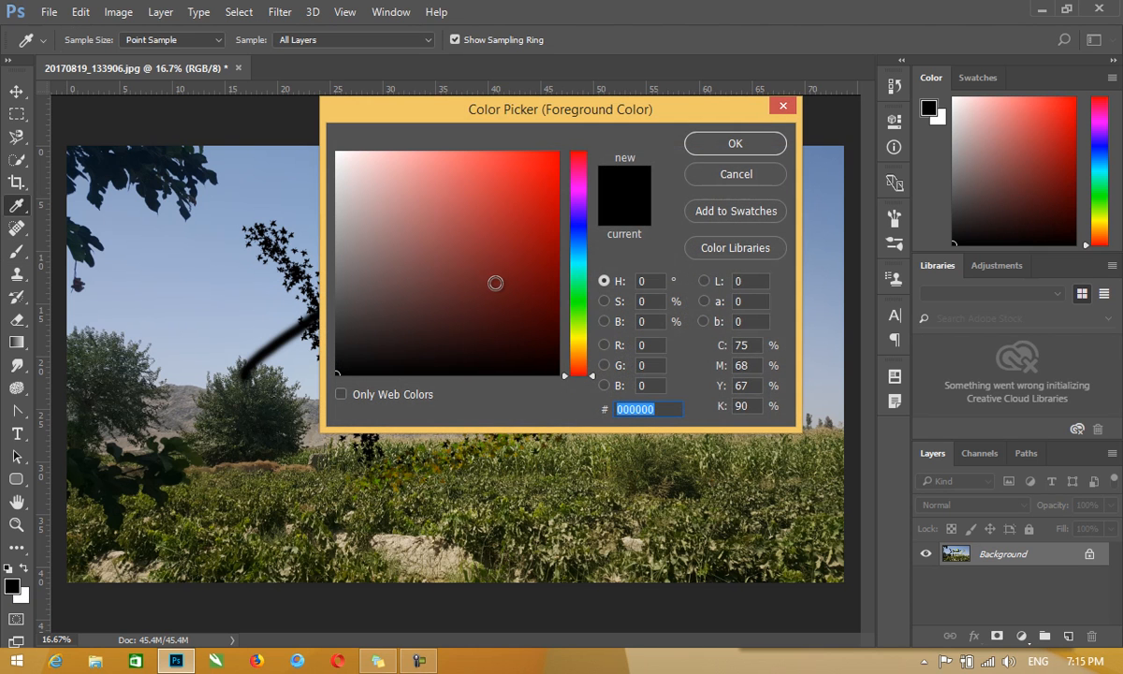
left_click_drag(520, 230, 550, 152)
left_click(736, 146)
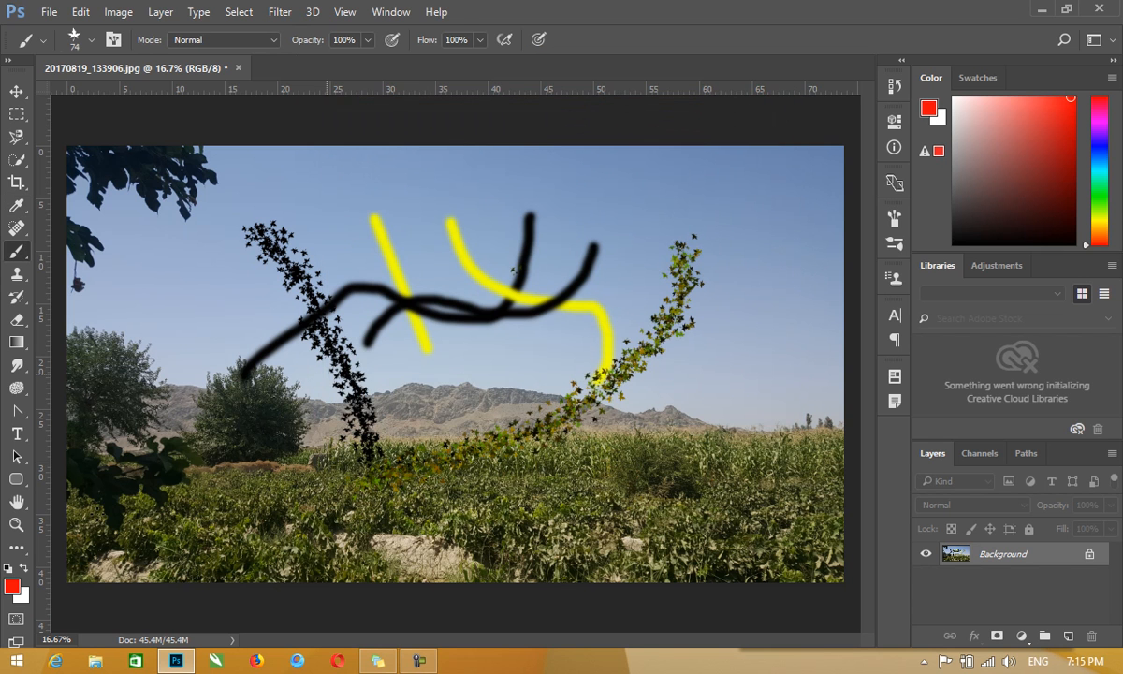
Set the background colour to bright cyan, #00eaff
left_click(23, 597)
left_click_drag(560, 268, 562, 260)
left_click(558, 152)
left_click(745, 143)
Paint red and cyan leaf strokes around the small tree and across the field, swapping foreground and background colours between strokes
left_click_drag(239, 272, 260, 428)
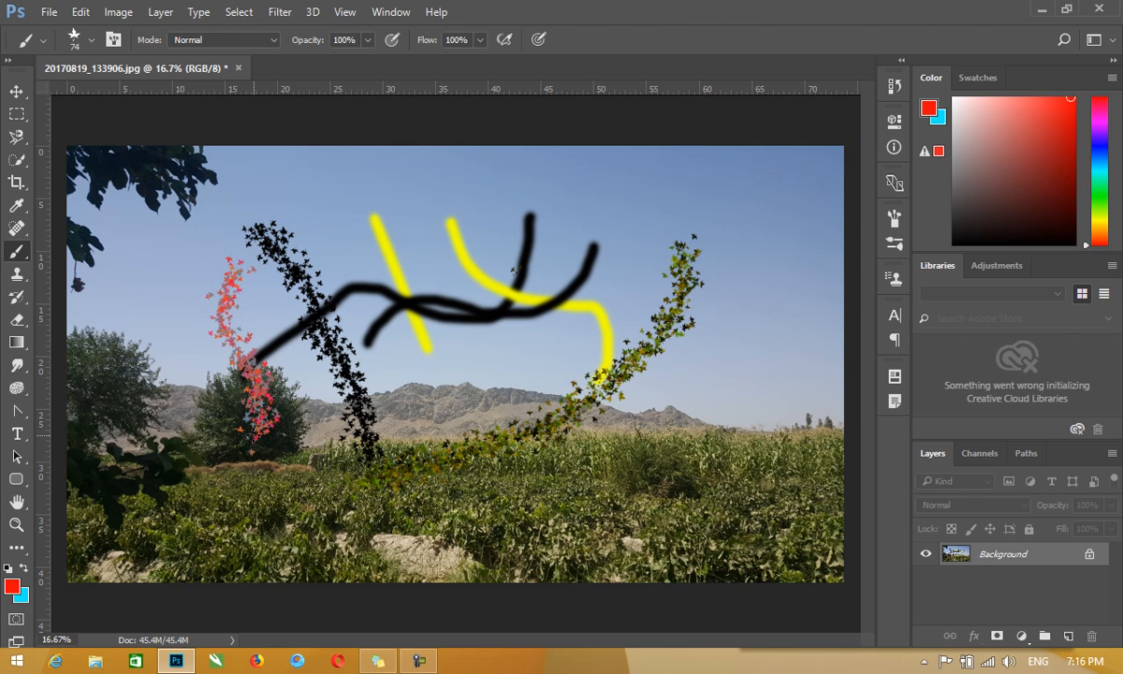
key("x")
mouse_move(281, 339)
left_mouse_down()
mouse_move(328, 421)
mouse_move(289, 498)
mouse_move(218, 501)
left_mouse_up()
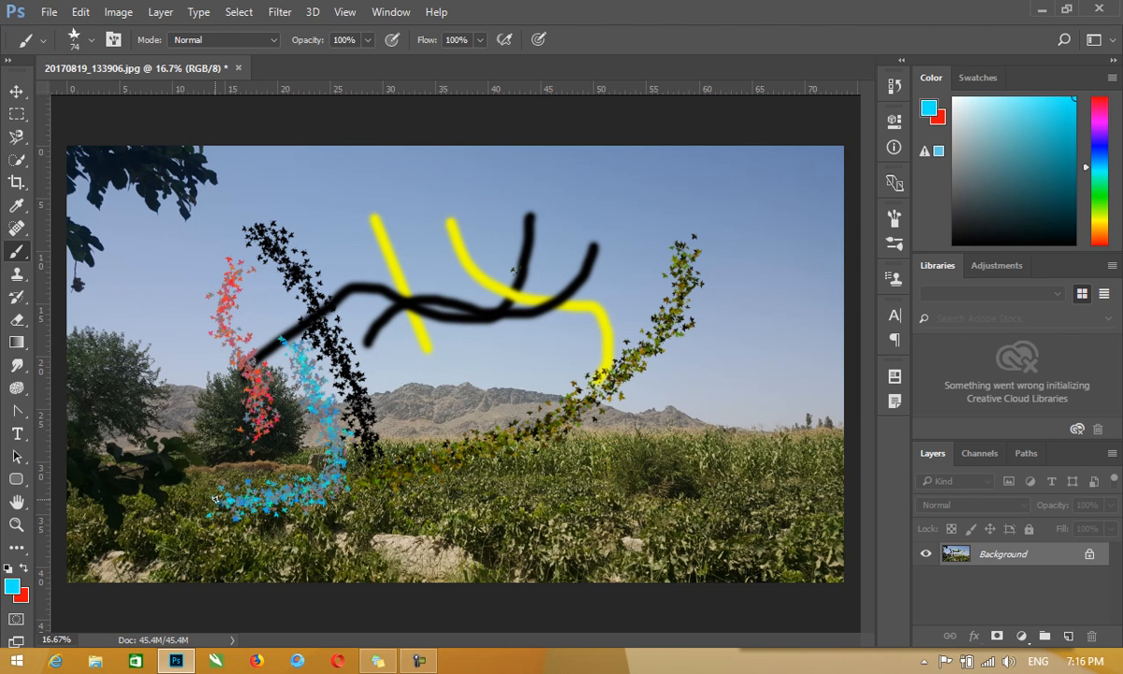
key("x")
mouse_move(182, 309)
left_mouse_down()
mouse_move(220, 524)
mouse_move(361, 520)
mouse_move(520, 468)
left_mouse_up()
key("x")
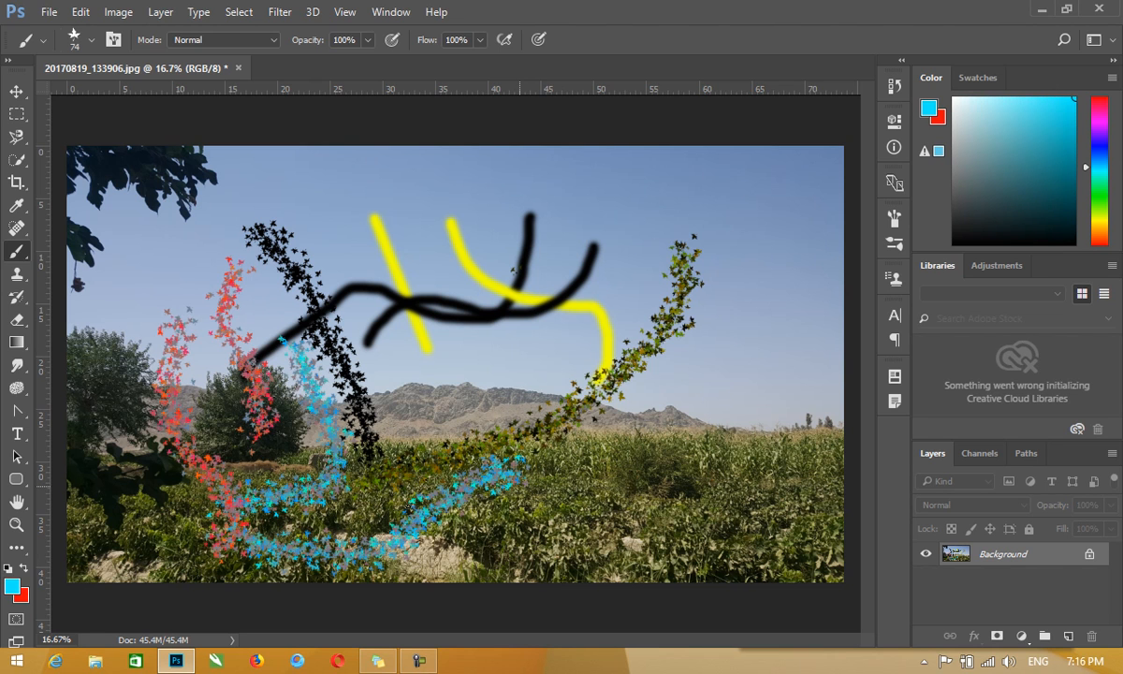
Swap the foreground and background colours back and forth several times, ending with cyan as the foreground
left_click(26, 571)
left_click(25, 571)
left_click(25, 571)
left_click(26, 571)
left_click(26, 571)
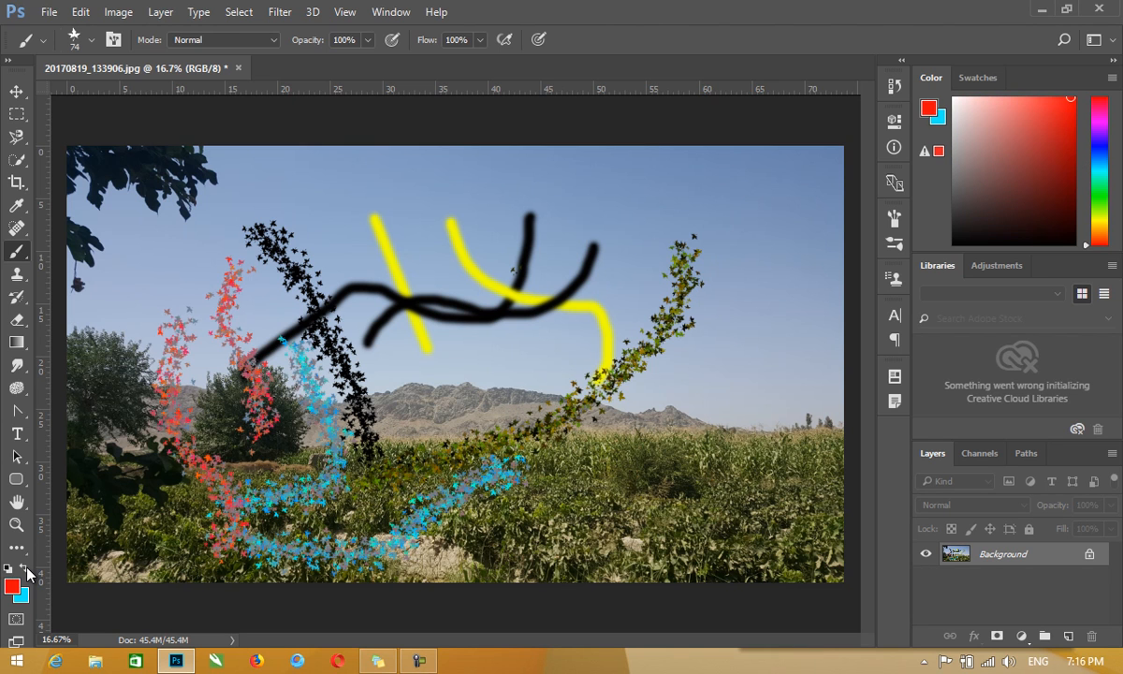
left_click(25, 571)
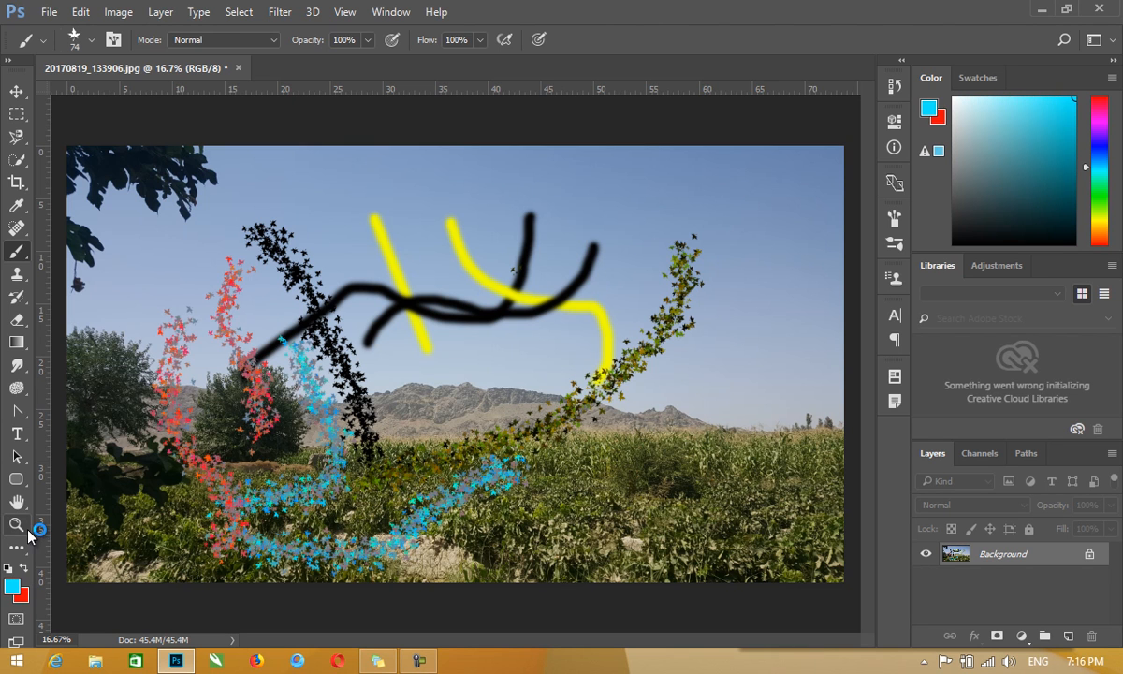
left_click(12, 585)
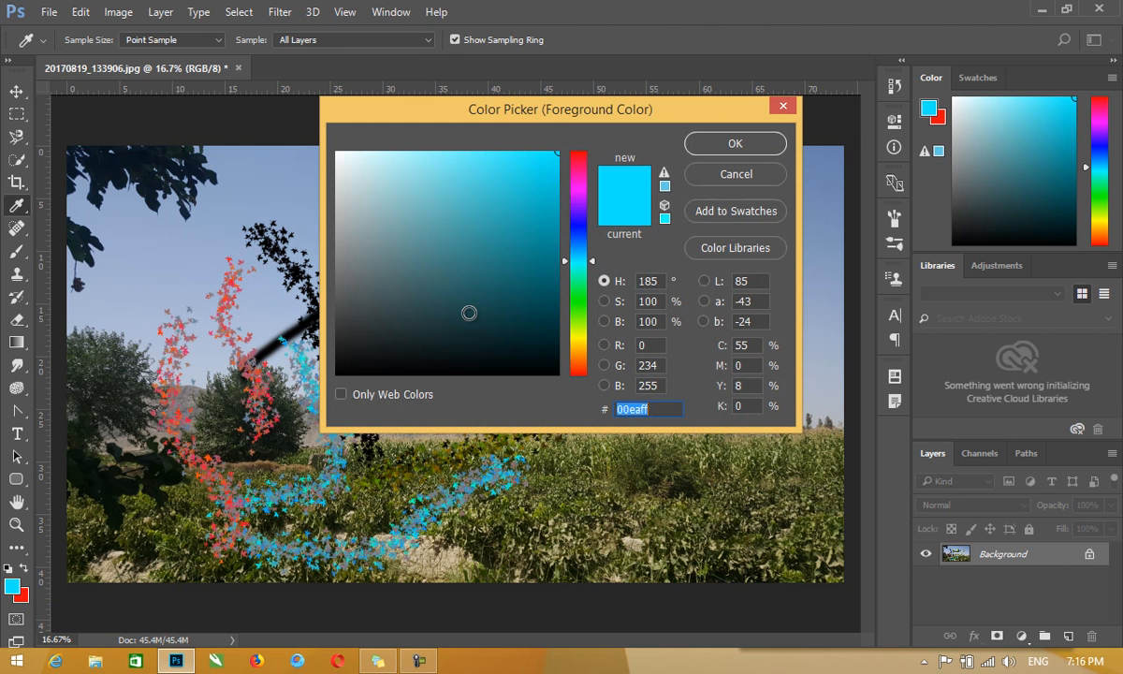
mouse_move(581, 258)
left_mouse_down()
mouse_move(582, 213)
mouse_move(562, 191)
mouse_move(439, 256)
mouse_move(363, 229)
mouse_move(378, 270)
mouse_move(444, 251)
mouse_move(503, 196)
mouse_move(497, 166)
left_mouse_up()
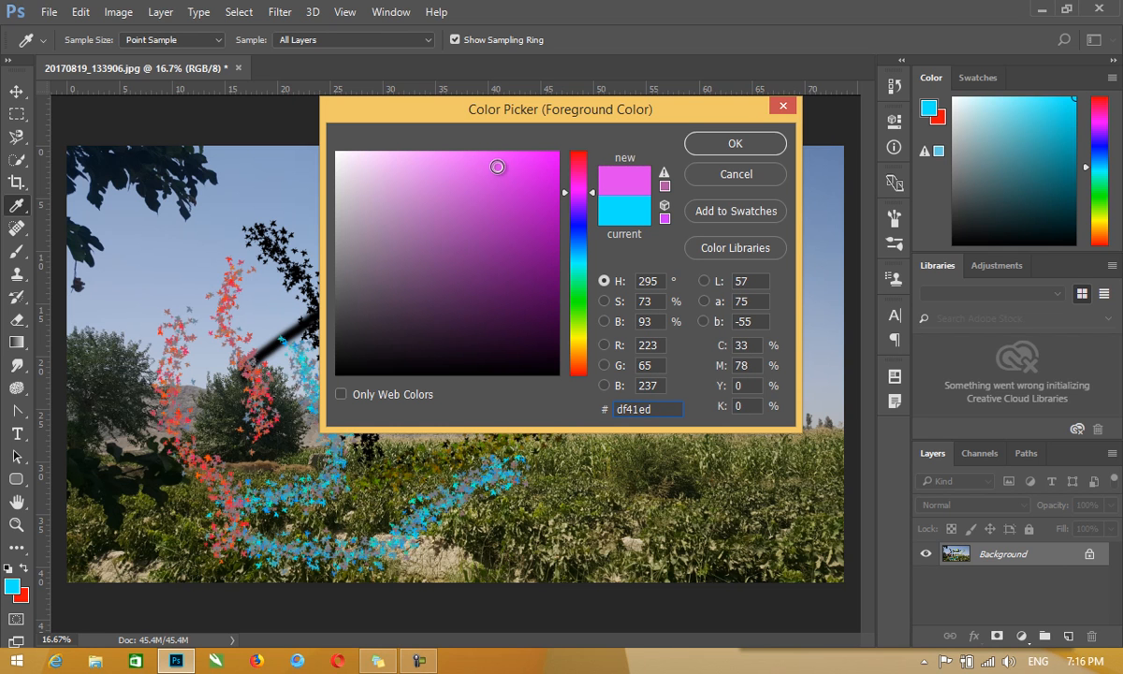
double_click(648, 344)
double_click(629, 409)
left_click(615, 409)
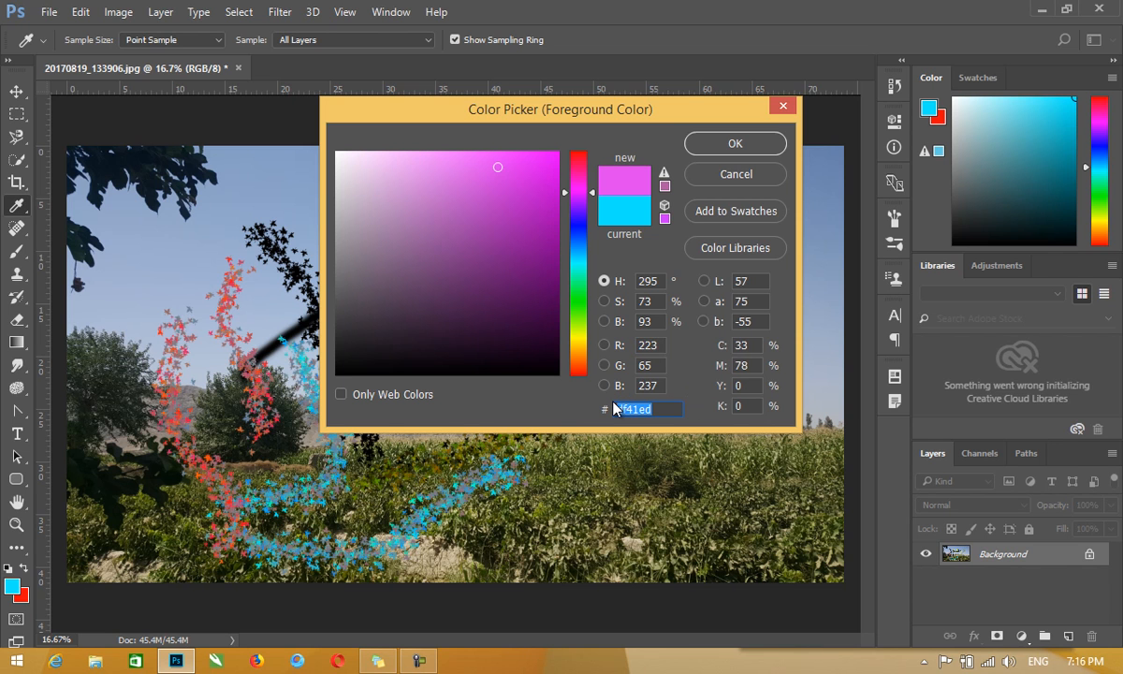
type("f453")
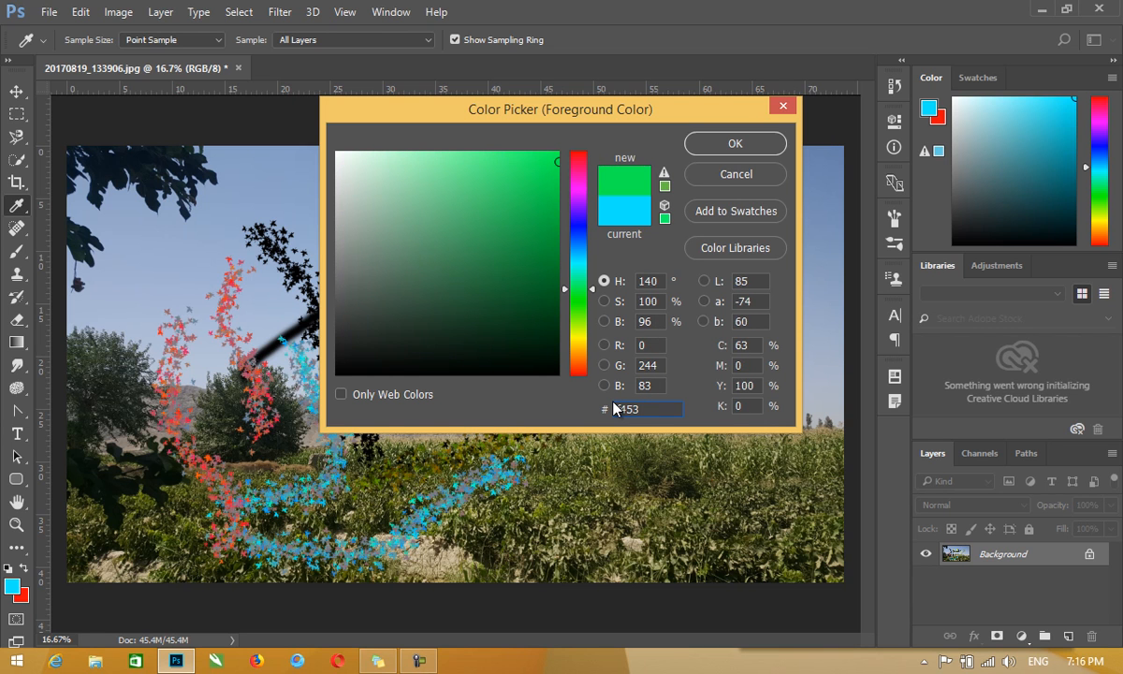
left_click(615, 409)
left_click(660, 432)
left_click_drag(650, 413, 608, 413)
left_click(748, 182)
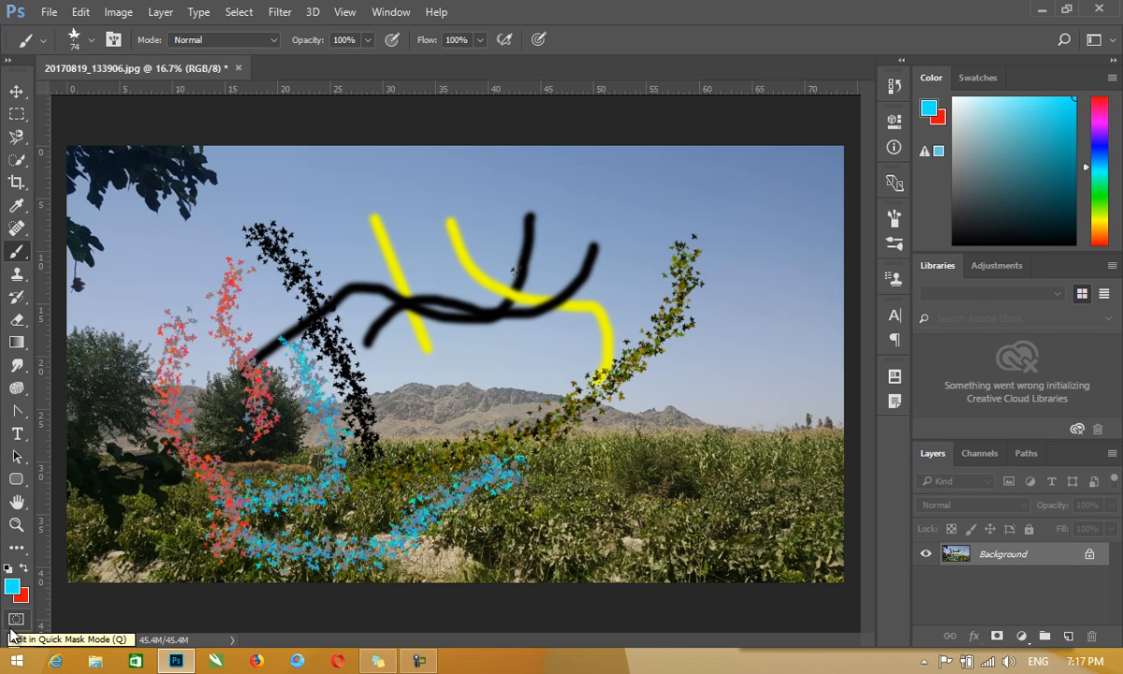
Switch to Firefox, search Google for "Car paint" and show the image results
left_click(13, 627)
left_click(263, 660)
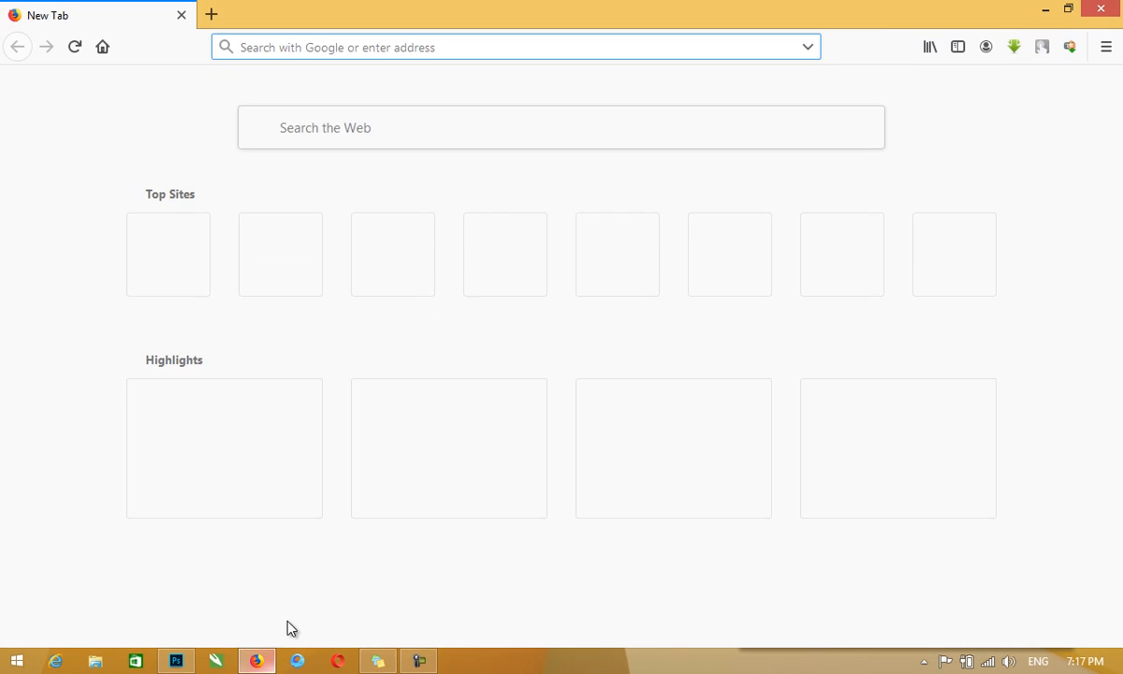
type("Car")
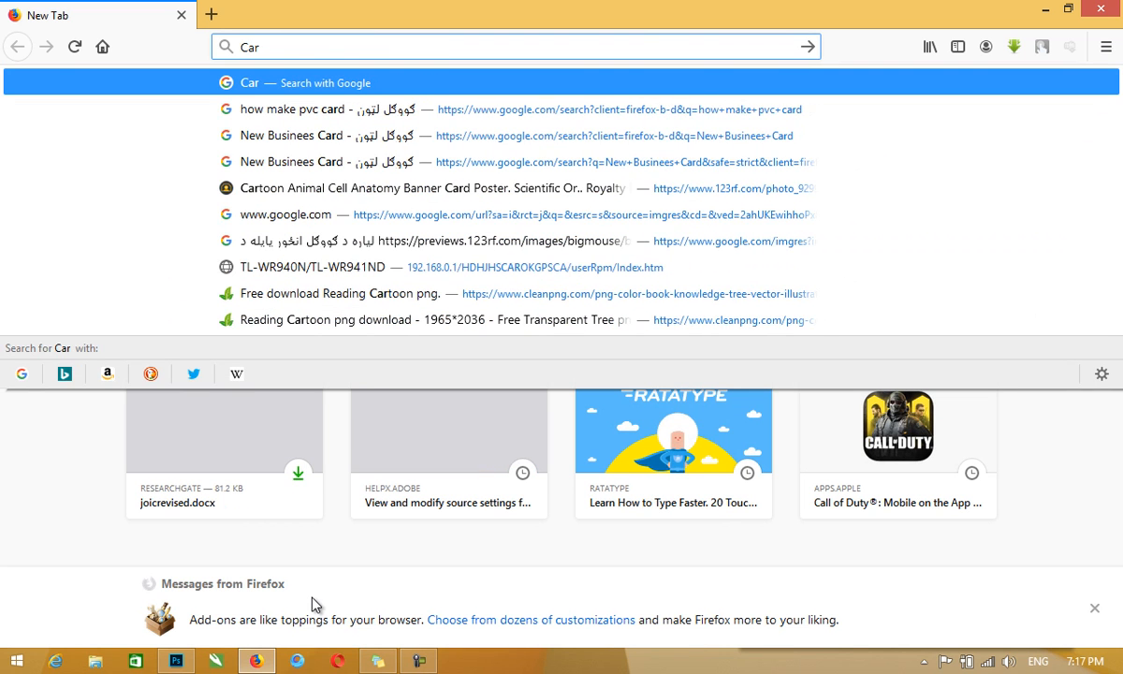
type(" paint")
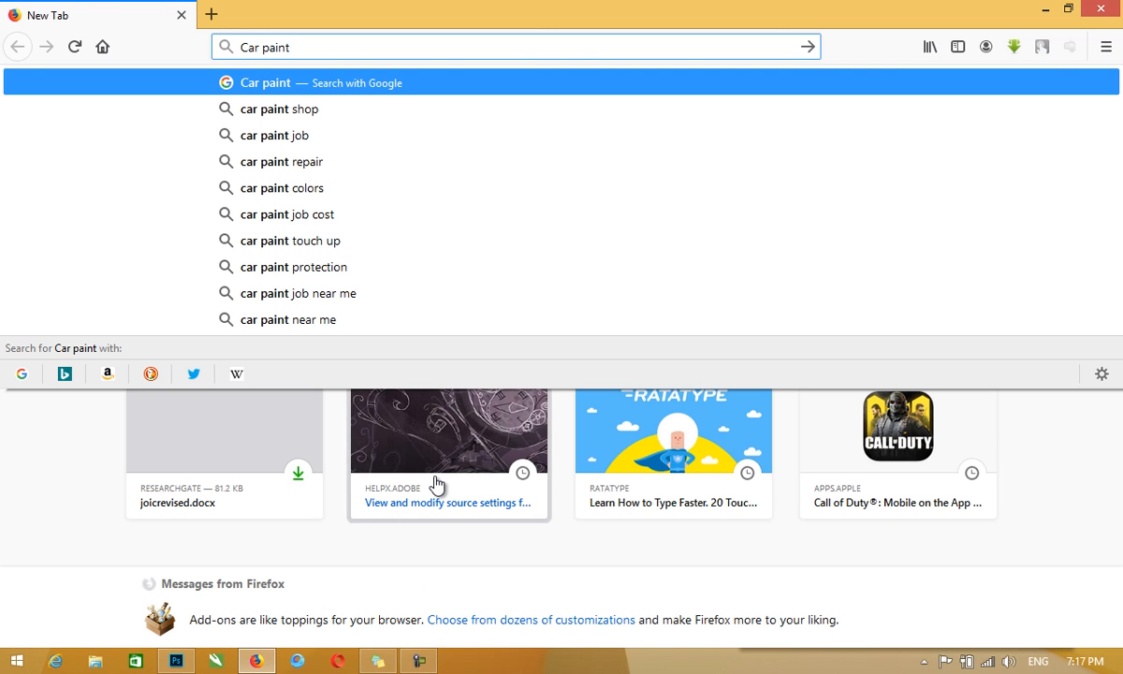
key("Return")
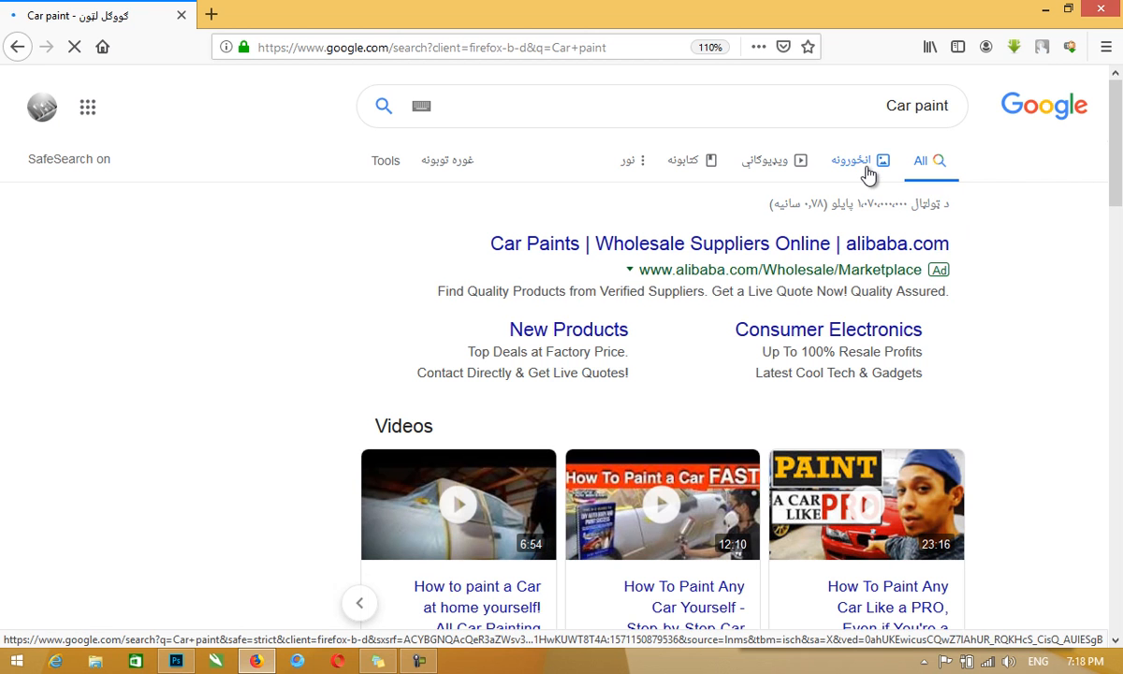
left_click(861, 171)
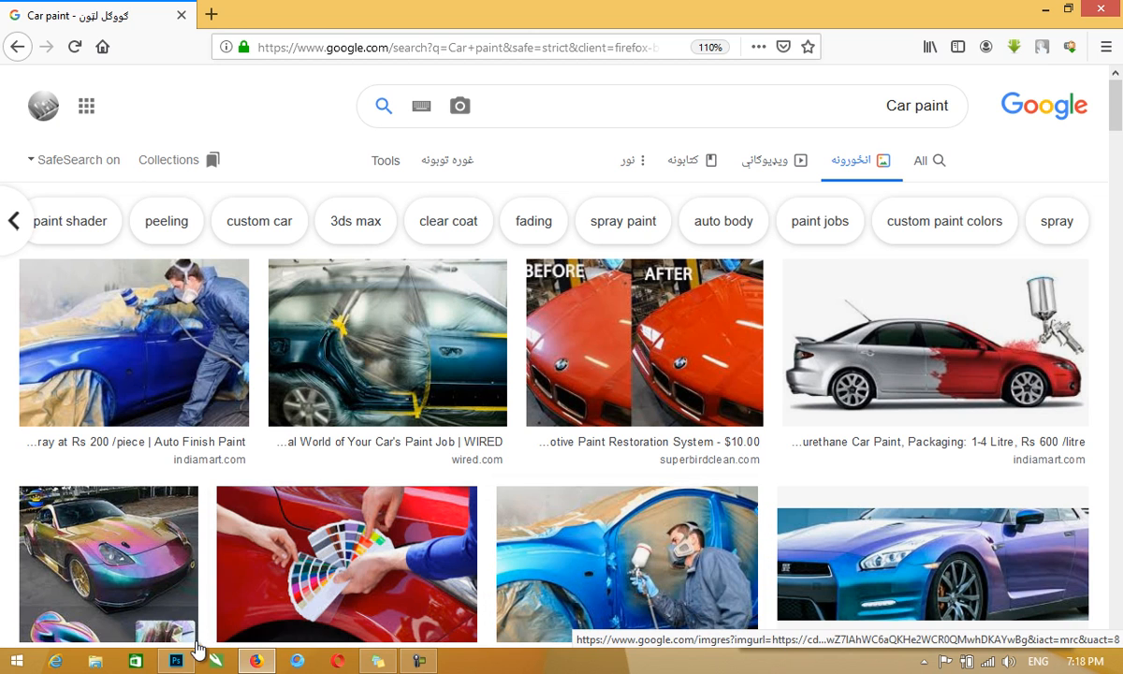
Switch back to Photoshop and revert the photo to its last saved state
left_click(178, 662)
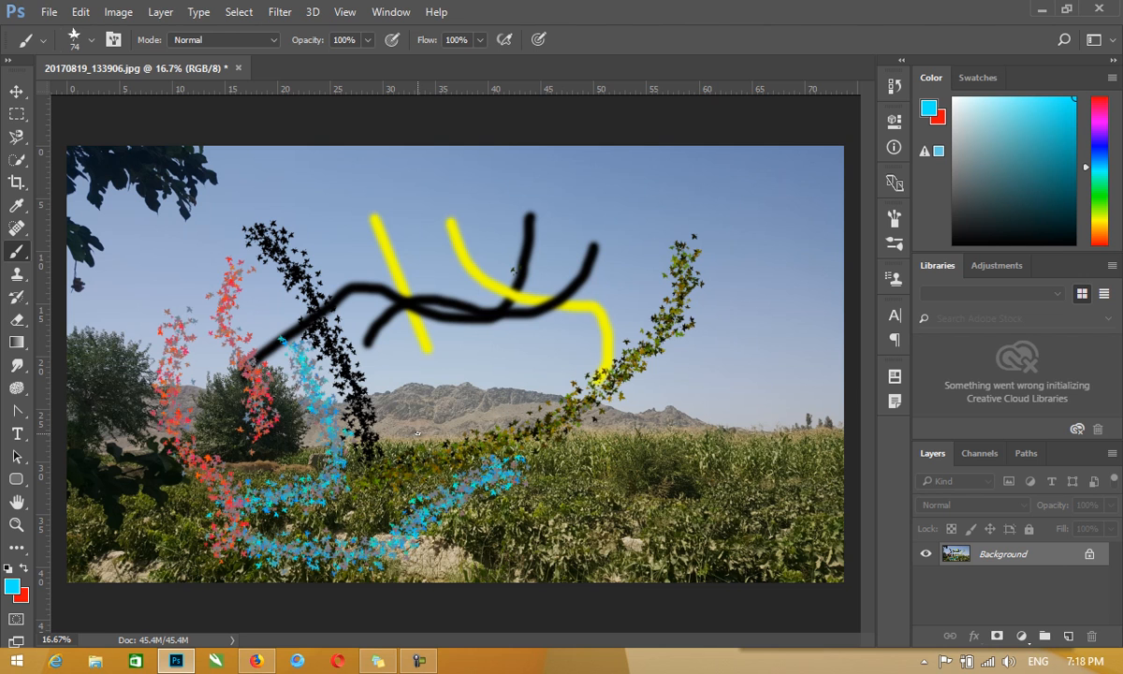
key("F12")
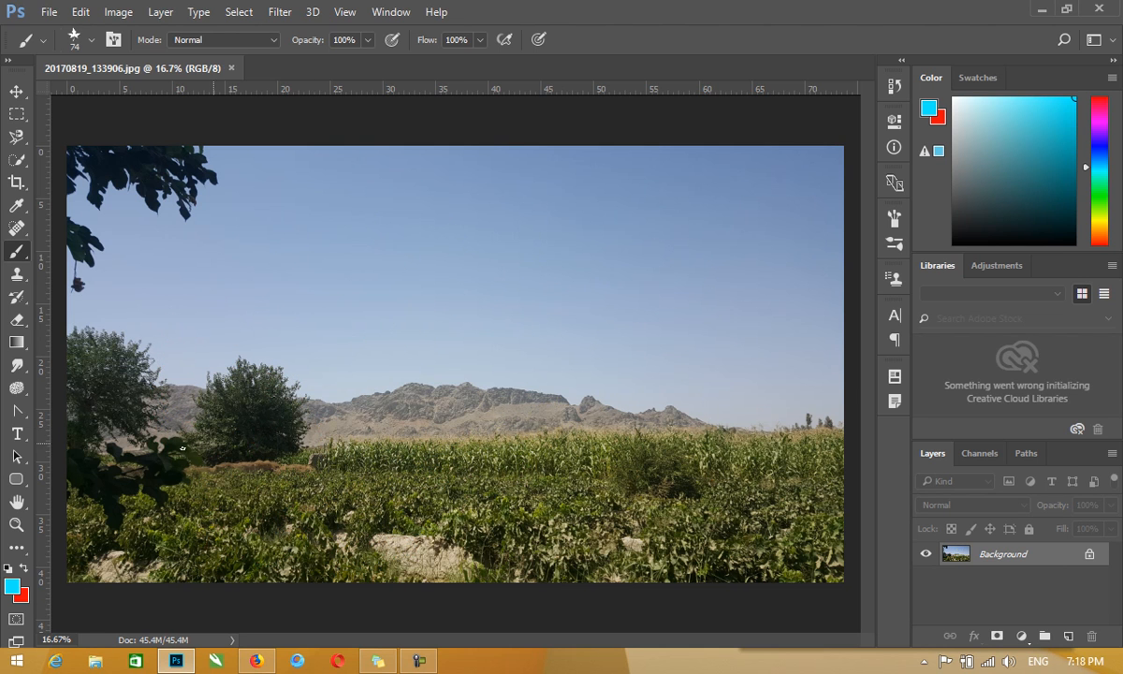
Enter Quick Mask mode and set the Brush to a hard round tip at 400 px
left_click(16, 619)
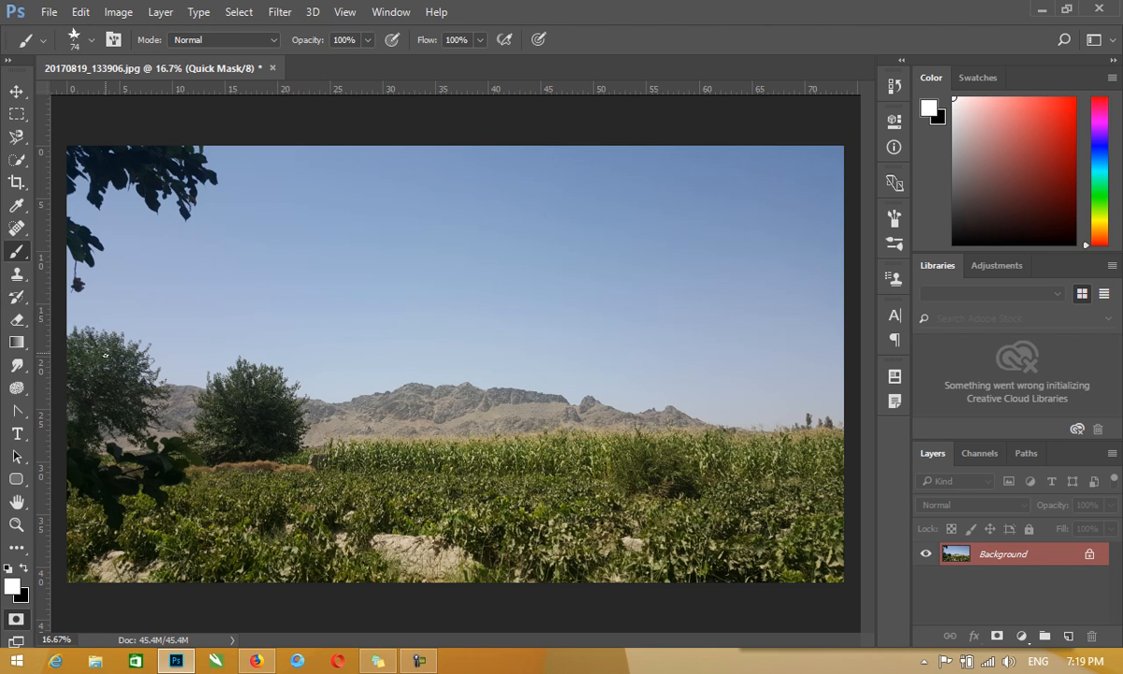
right_click(250, 313)
scroll(461, 502, "up", 5)
double_click(366, 440)
key("bracketright")
key("bracketright")
key("bracketright")
key("bracketright")
key("bracketright")
key("bracketright")
key("bracketright")
key("bracketright")
key("bracketright")
key("bracketright")
key("bracketleft")
Swap the foreground to black and paint the mask over the sky's upper-right and upper-left corners
key("x")
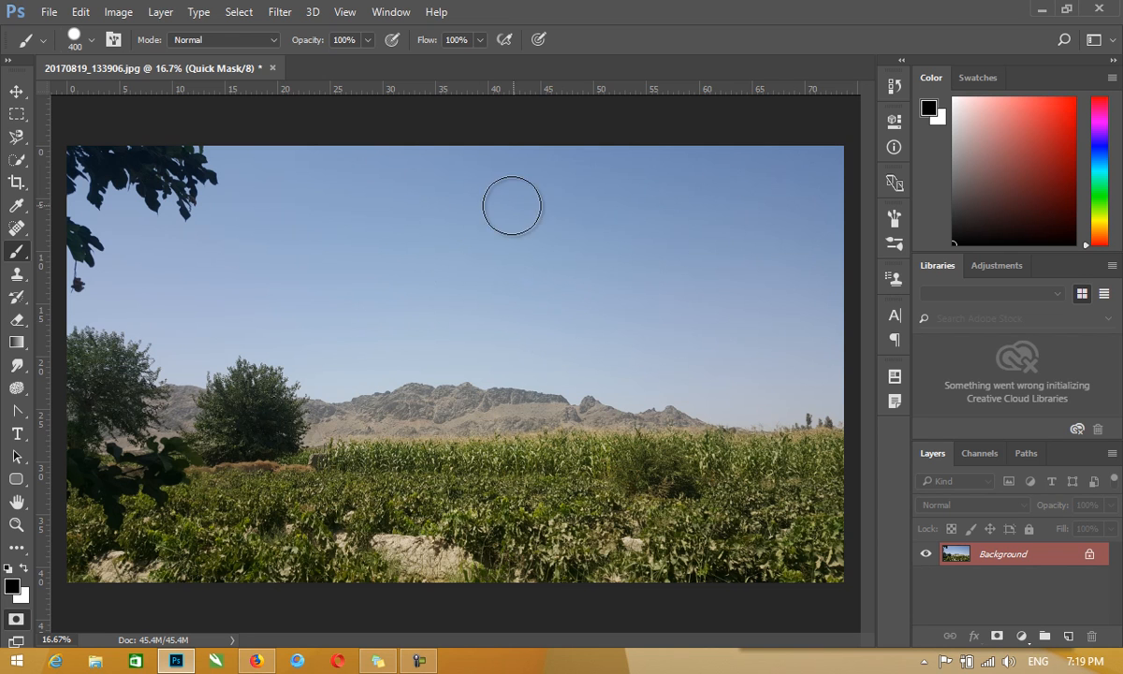
mouse_move(790, 176)
left_mouse_down()
mouse_move(760, 218)
mouse_move(678, 192)
mouse_move(794, 180)
mouse_move(671, 174)
mouse_move(839, 167)
mouse_move(787, 316)
mouse_move(787, 251)
mouse_move(761, 196)
mouse_move(831, 291)
mouse_move(832, 386)
mouse_move(836, 177)
mouse_move(836, 338)
mouse_move(779, 331)
mouse_move(689, 226)
mouse_move(535, 119)
mouse_move(692, 181)
mouse_move(756, 249)
mouse_move(869, 426)
mouse_move(683, 202)
mouse_move(577, 138)
mouse_move(498, 129)
mouse_move(587, 170)
mouse_move(682, 238)
mouse_move(820, 376)
left_mouse_up()
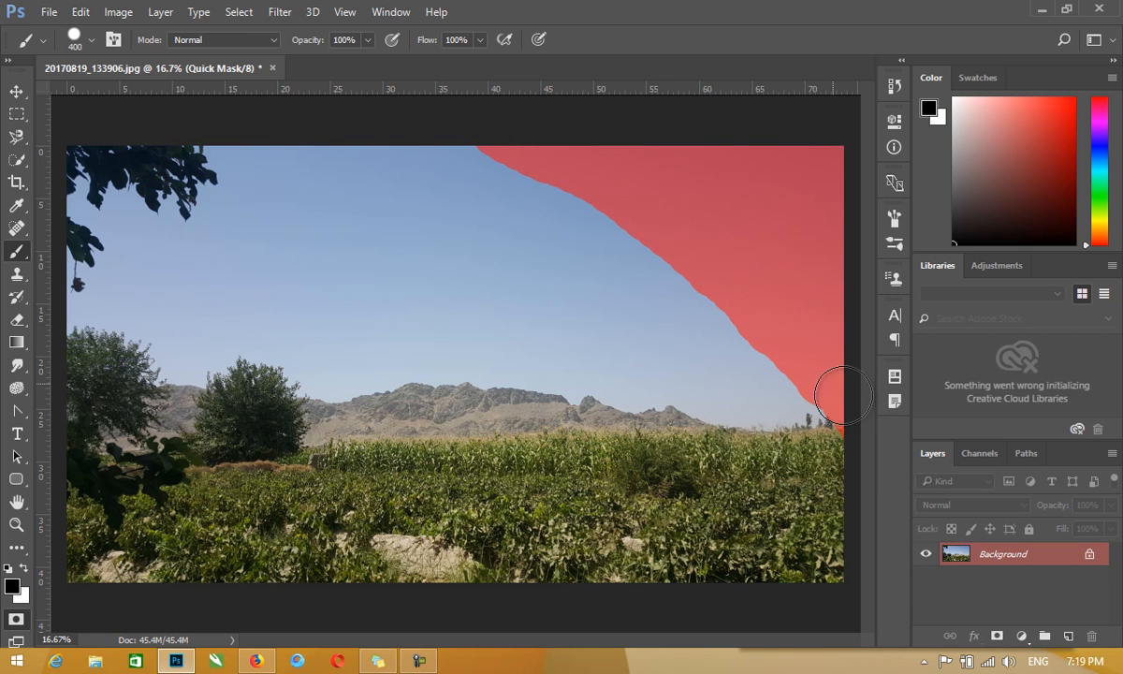
mouse_move(290, 156)
left_mouse_down()
mouse_move(172, 234)
mouse_move(45, 378)
mouse_move(11, 482)
mouse_move(45, 376)
mouse_move(198, 184)
mouse_move(283, 122)
mouse_move(176, 161)
mouse_move(66, 257)
left_mouse_up()
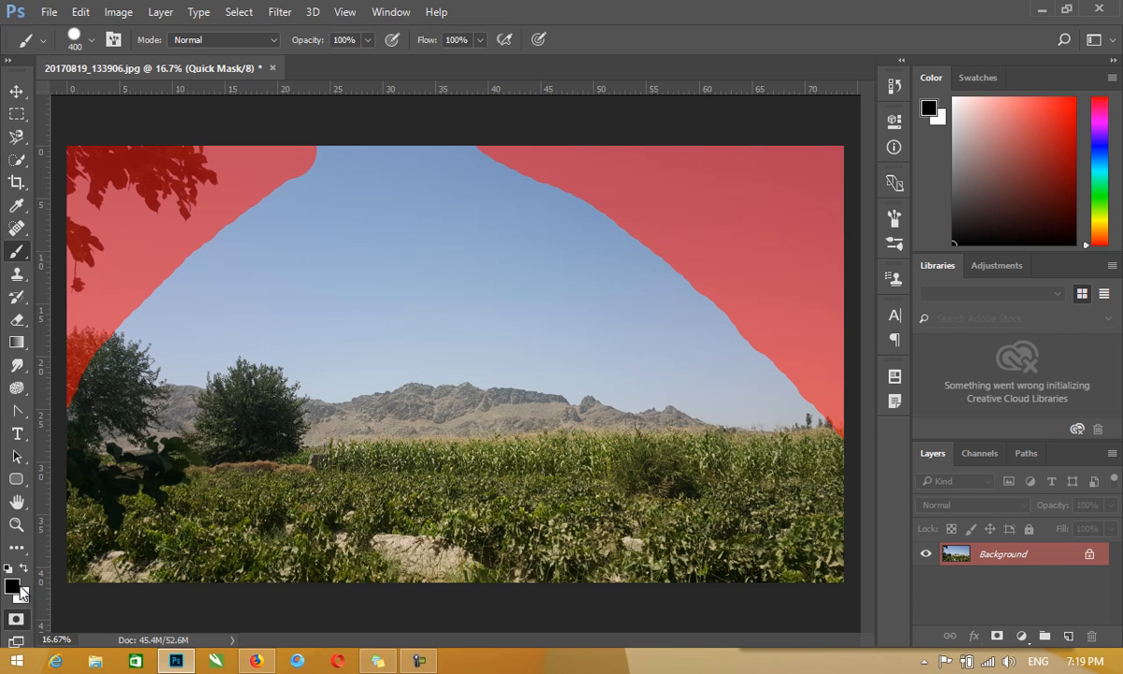
Swap the foreground to white, erase mask bands across both sides of the sky, and leave Quick Mask mode
key("x")
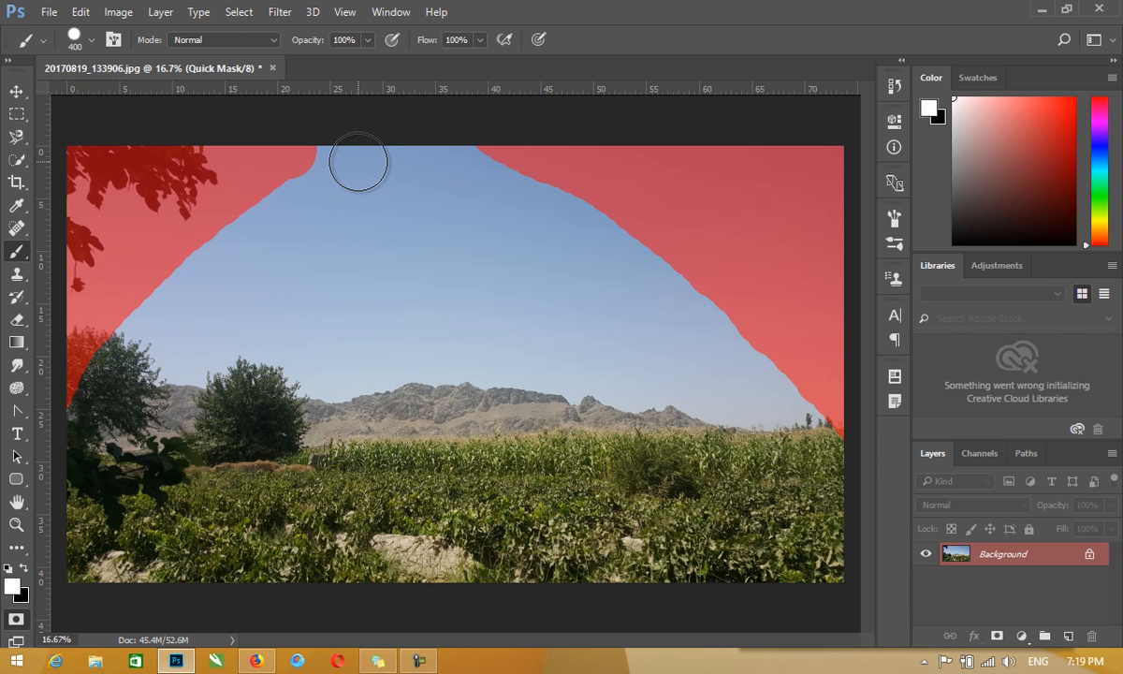
left_click_drag(293, 241, 316, 190)
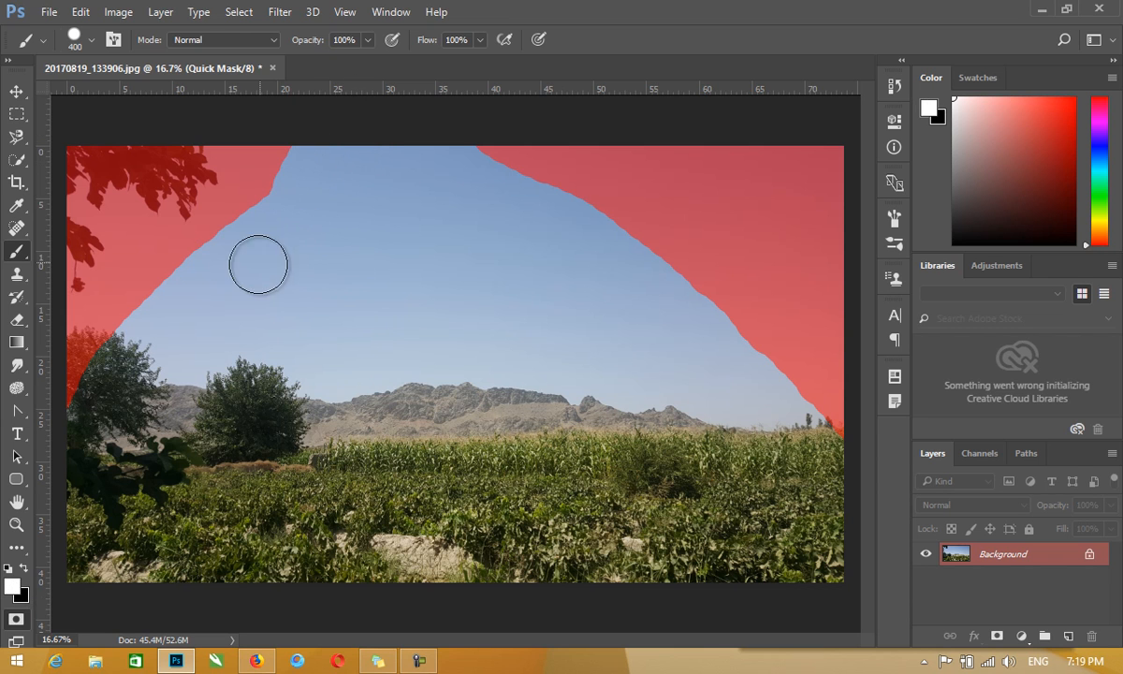
left_click_drag(183, 277, 26, 309)
left_click_drag(680, 302, 872, 253)
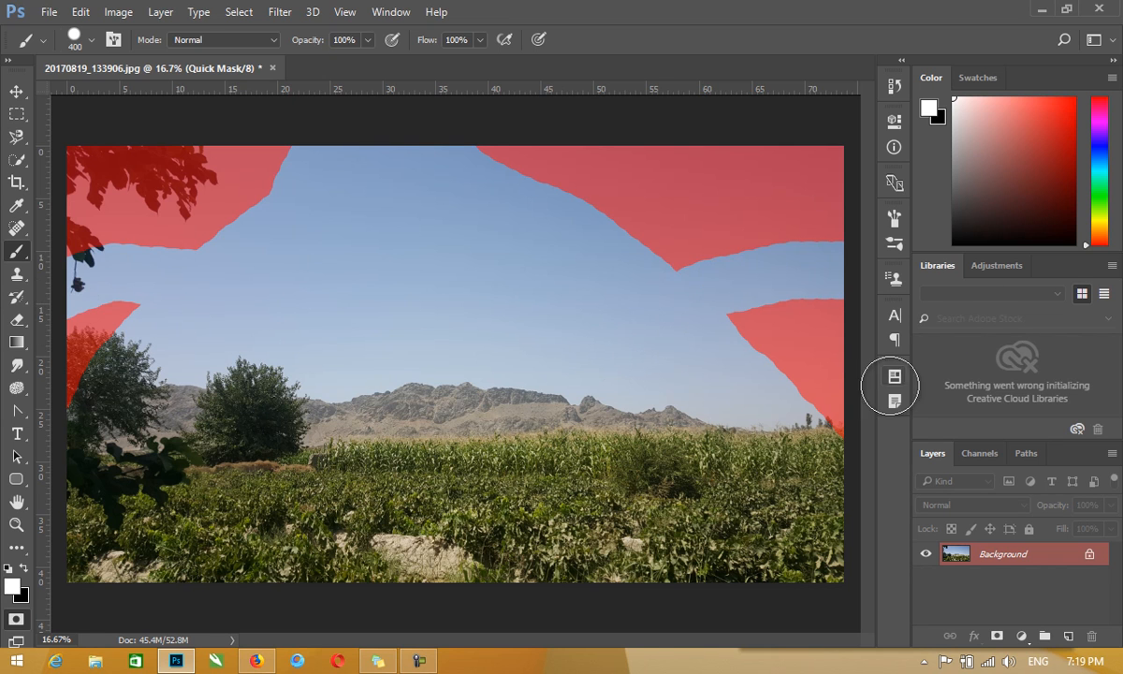
left_click(17, 621)
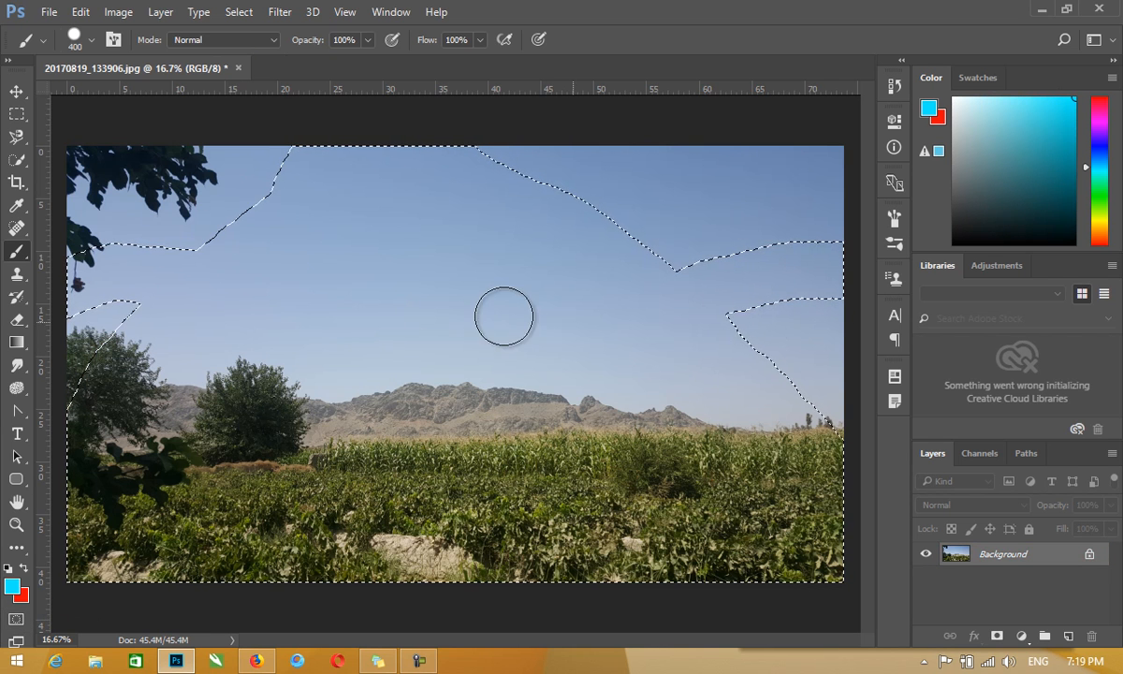
Fill the selection with the blue, red and yellow preset as a radial gradient from the photo's upper-left to its lower-right corner
key("g")
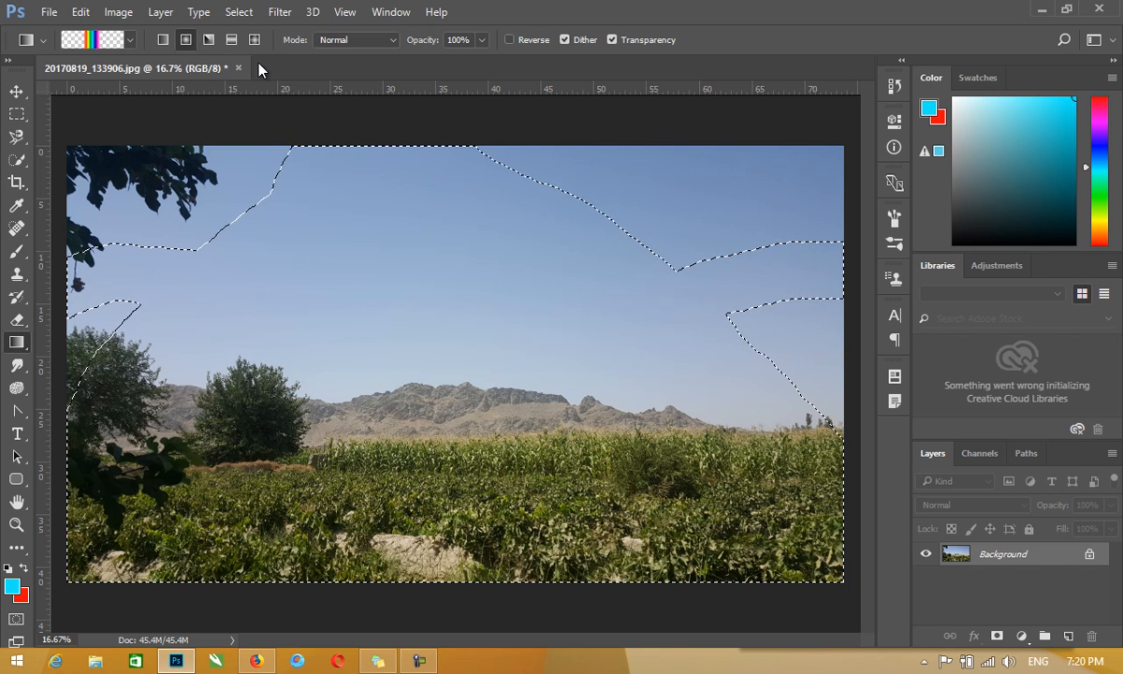
left_click(130, 42)
left_click(173, 75)
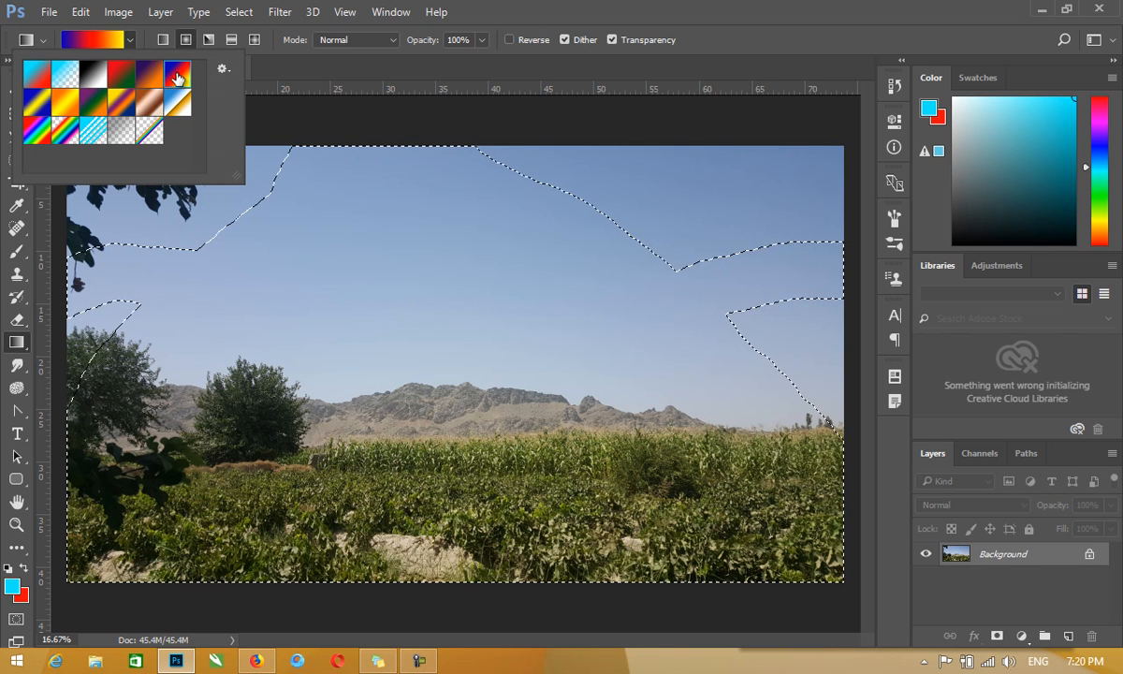
left_click(168, 259)
left_click_drag(109, 194, 847, 590)
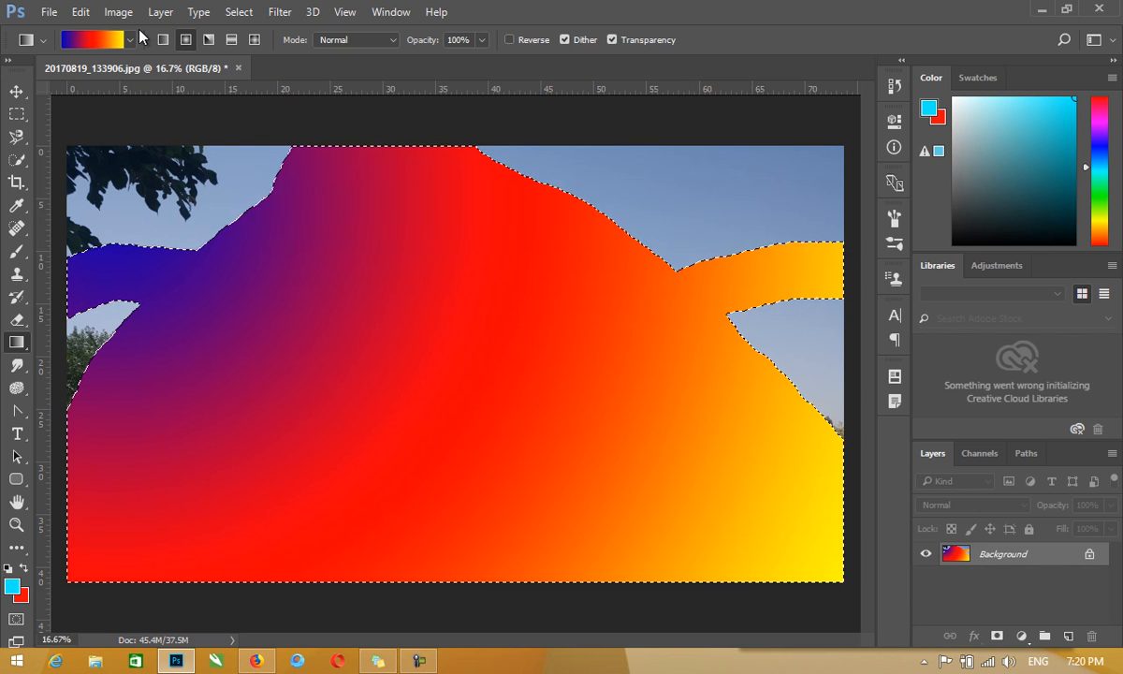
Undo the gradient fill and return to Quick Mask mode
left_click(160, 12)
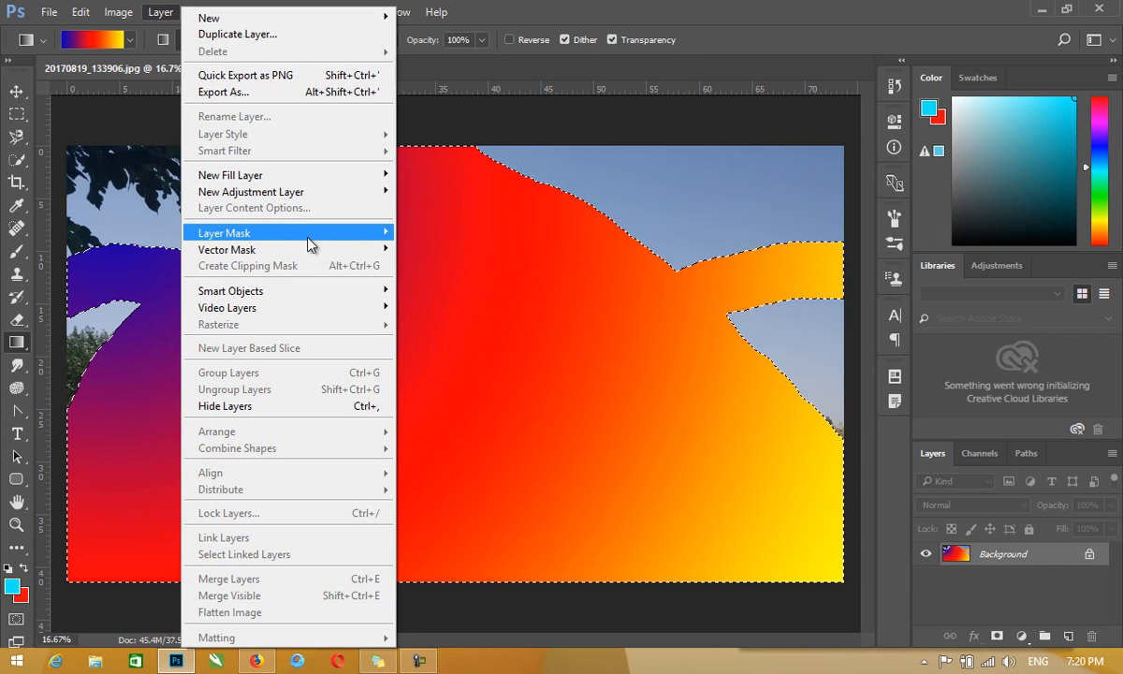
left_click(635, 214)
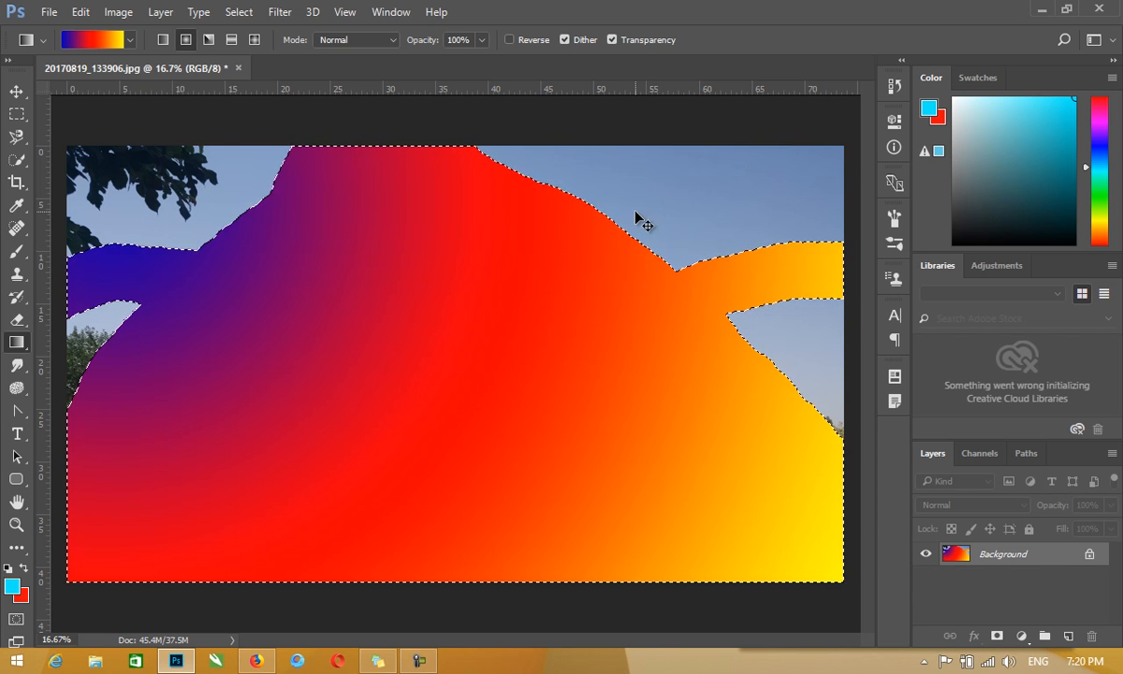
key("ctrl+z")
key("q")
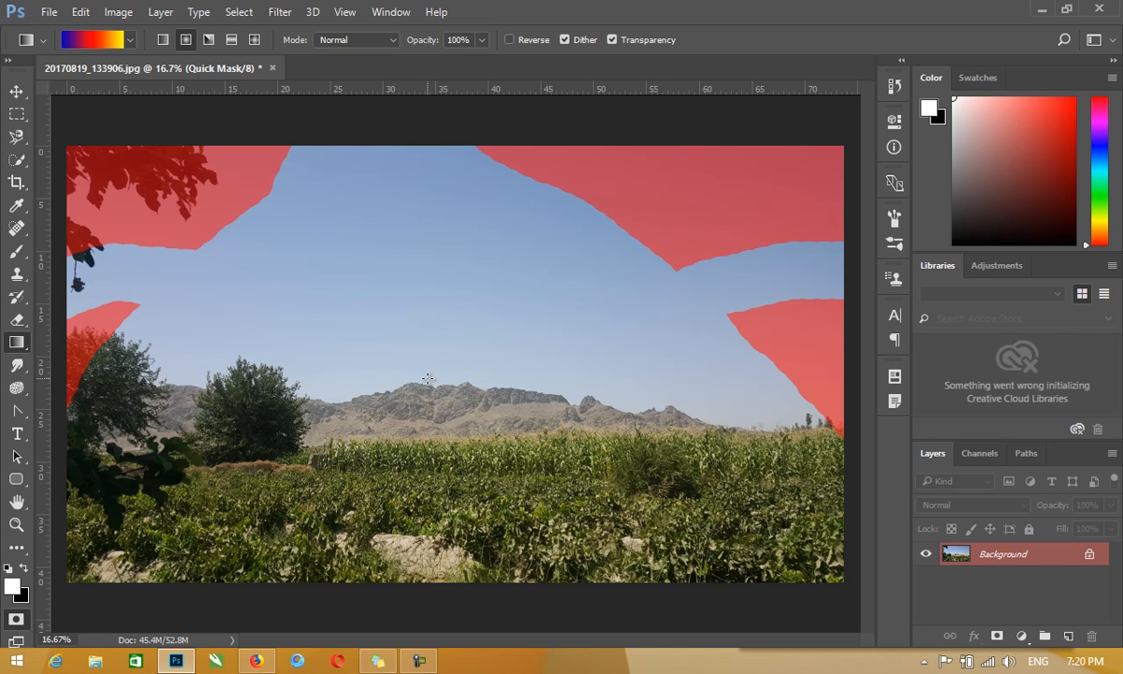
Set the Brush's foreground colour to mid-grey #8e8e8e and paint a partial mask over the central mountains, tree and field
left_click(17, 273)
left_click(14, 258)
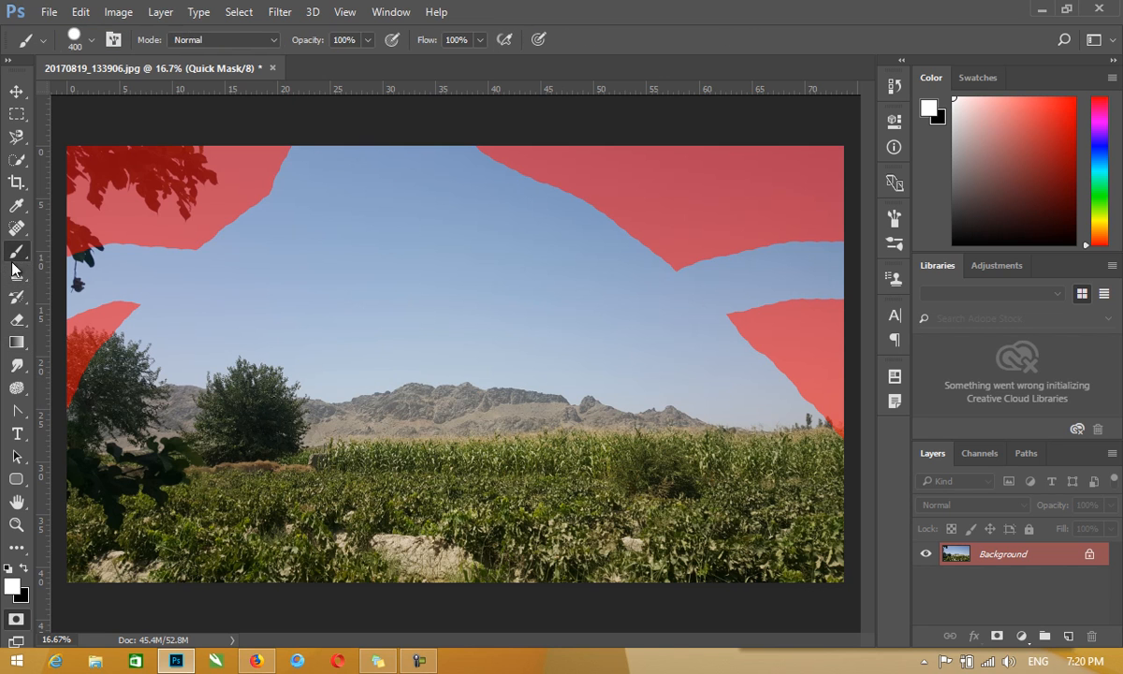
left_click(13, 585)
mouse_move(377, 328)
left_mouse_down()
mouse_move(318, 245)
mouse_move(307, 251)
left_mouse_up()
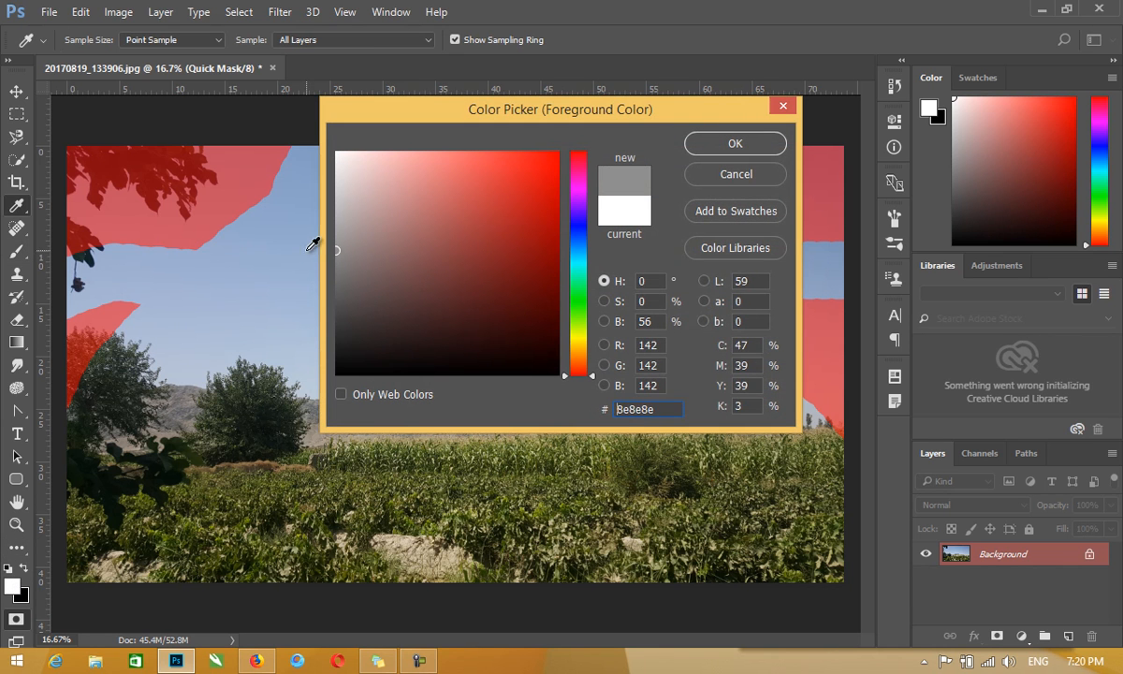
left_click(721, 142)
mouse_move(414, 376)
left_mouse_down()
mouse_move(380, 457)
mouse_move(504, 457)
mouse_move(436, 387)
mouse_move(479, 401)
mouse_move(418, 454)
mouse_move(477, 354)
mouse_move(389, 473)
mouse_move(503, 335)
mouse_move(269, 404)
mouse_move(474, 476)
mouse_move(325, 324)
mouse_move(366, 496)
mouse_move(477, 408)
mouse_move(341, 409)
mouse_move(430, 461)
mouse_move(363, 494)
mouse_move(457, 514)
mouse_move(527, 442)
mouse_move(533, 420)
mouse_move(497, 477)
left_mouse_up()
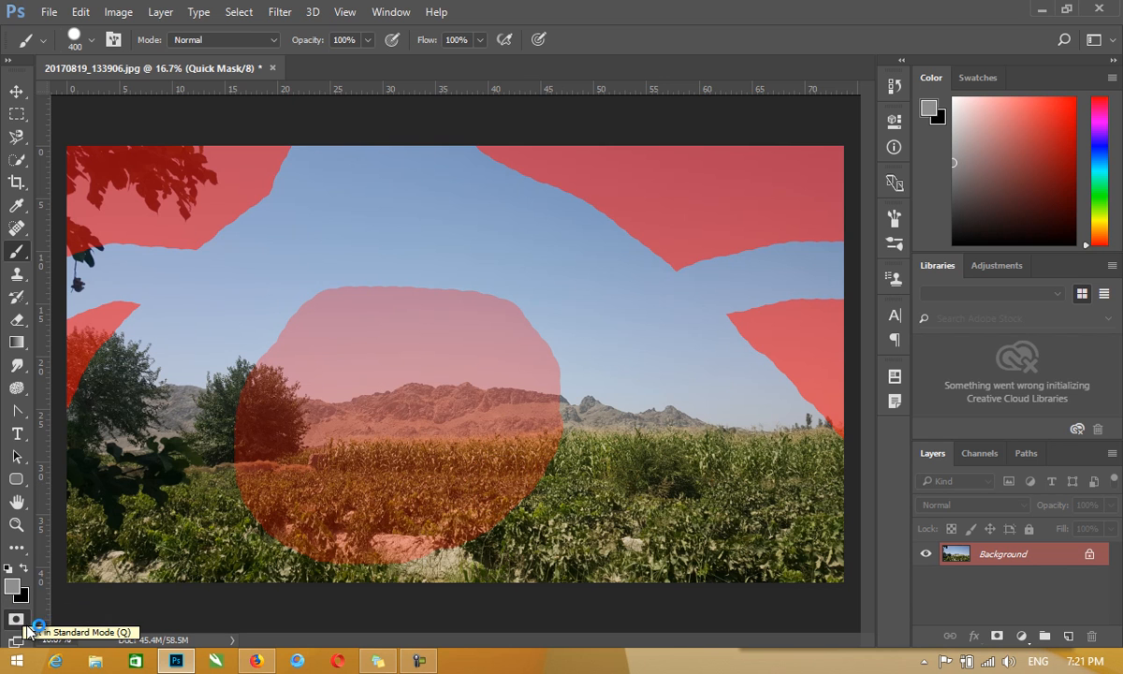
Leave Quick Mask mode and apply the blue, red and yellow radial gradient diagonally across the selection
left_click(17, 619)
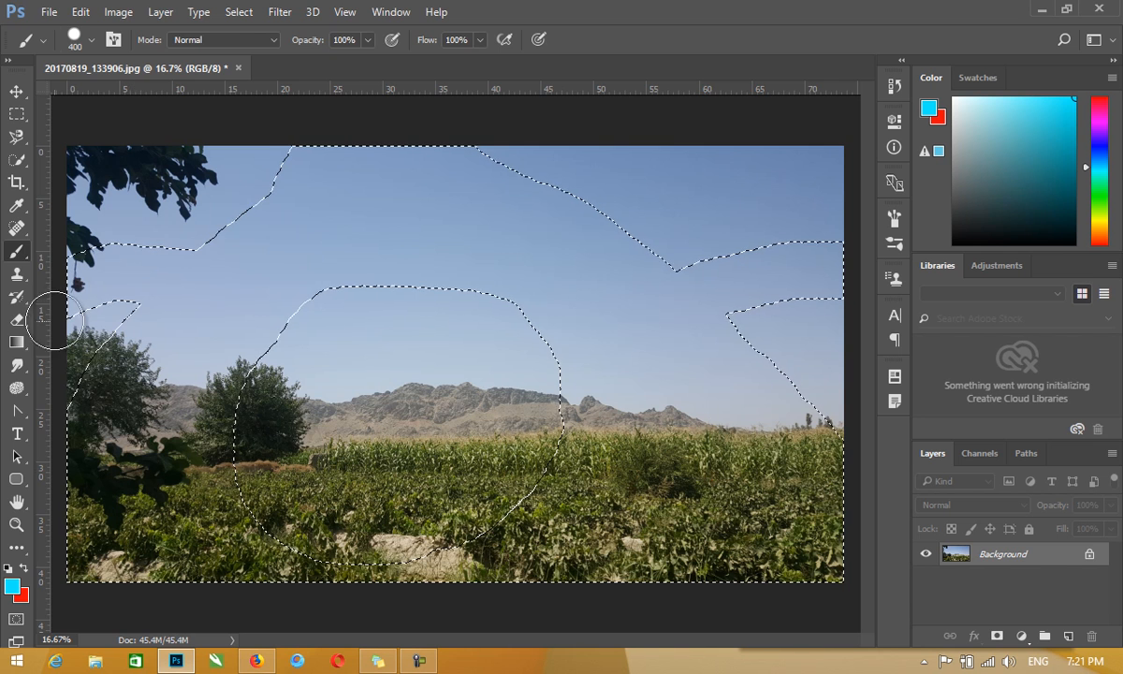
left_click(17, 339)
left_click_drag(178, 298, 691, 587)
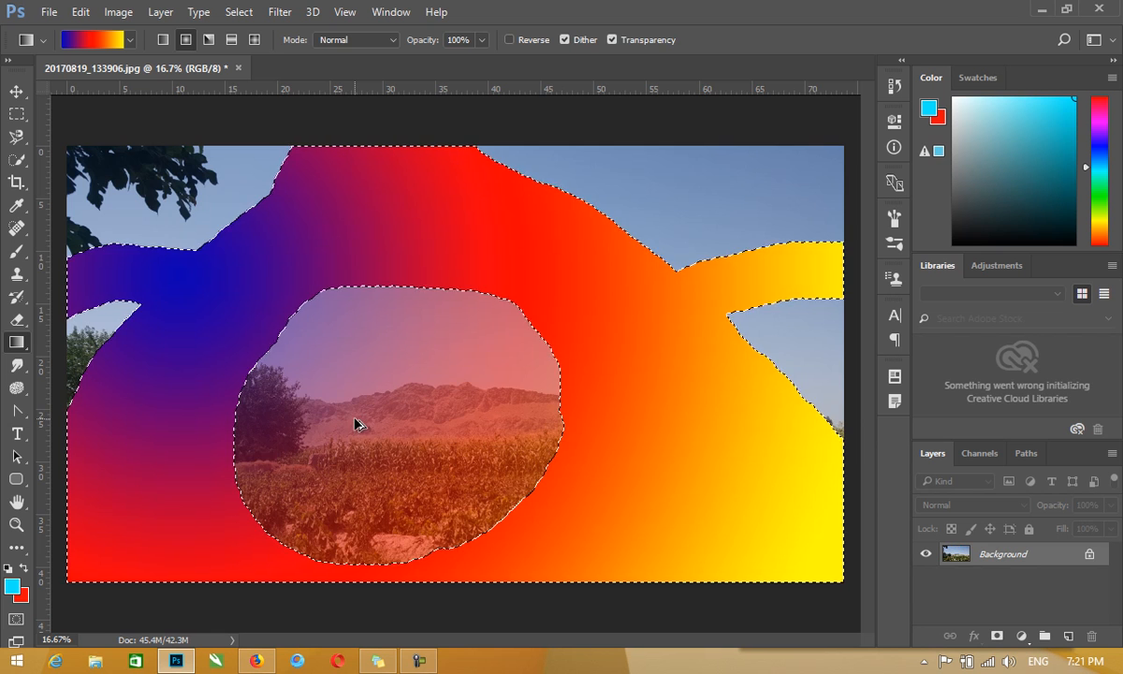
Undo the second gradient fill and reopen the selection as a quick mask
key("ctrl+z")
key("q")
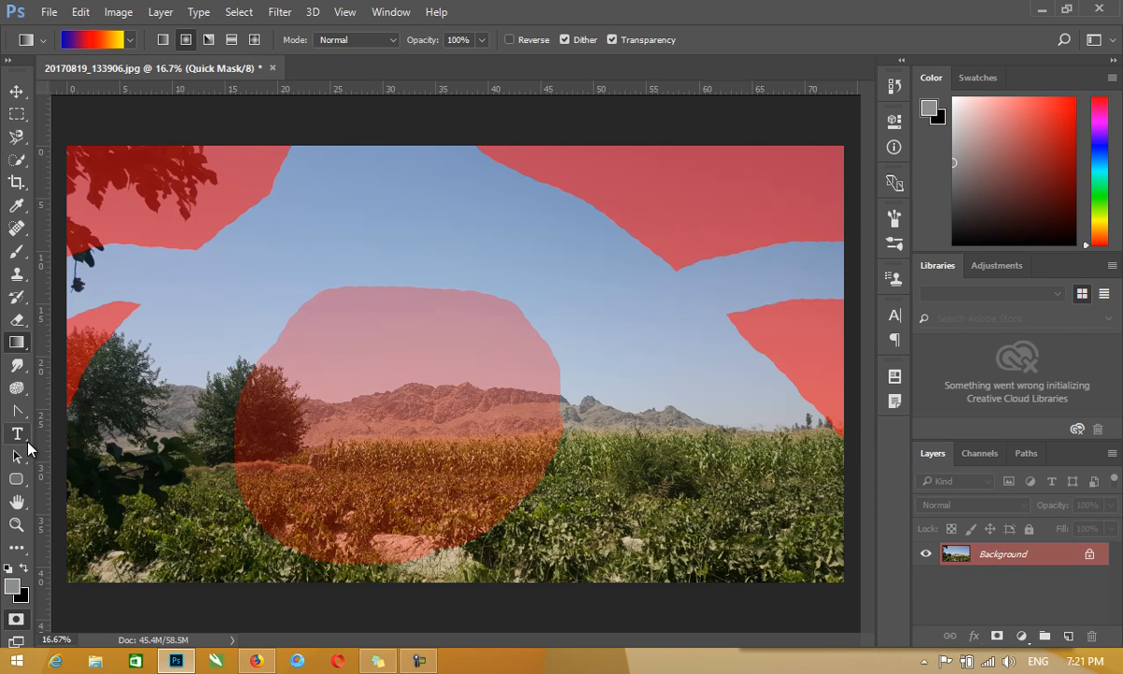
Set the Quick Mask foreground colour to bright blue #0036fd
left_click(11, 587)
left_click_drag(581, 265, 580, 234)
left_click(557, 152)
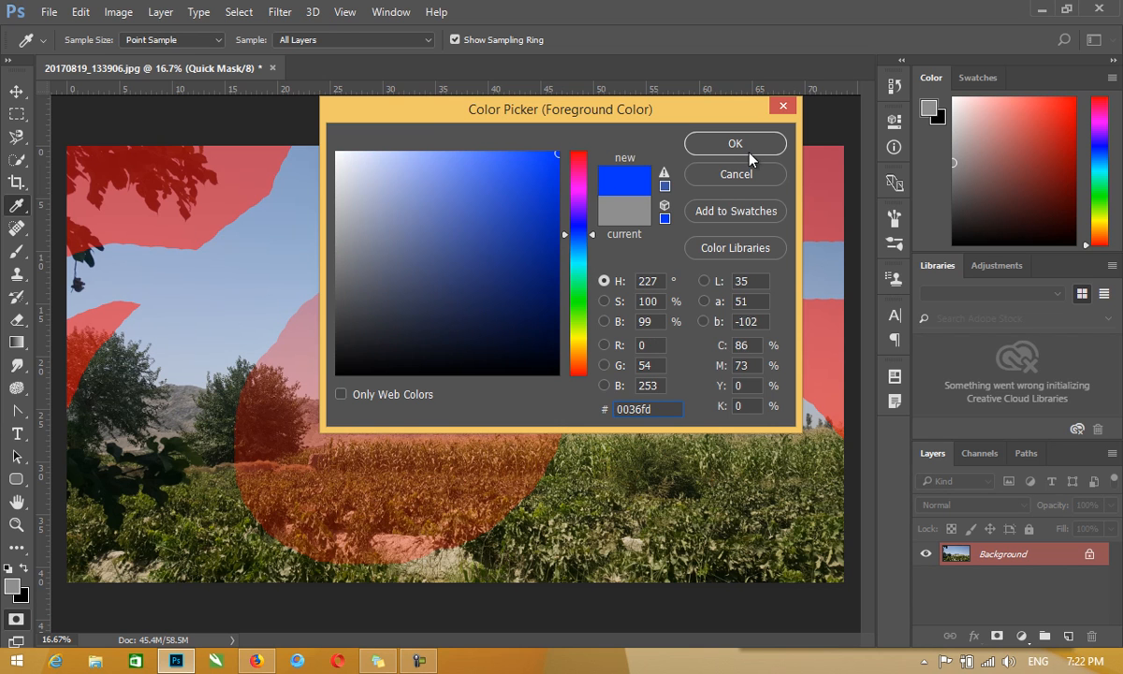
left_click(704, 142)
left_click(11, 591)
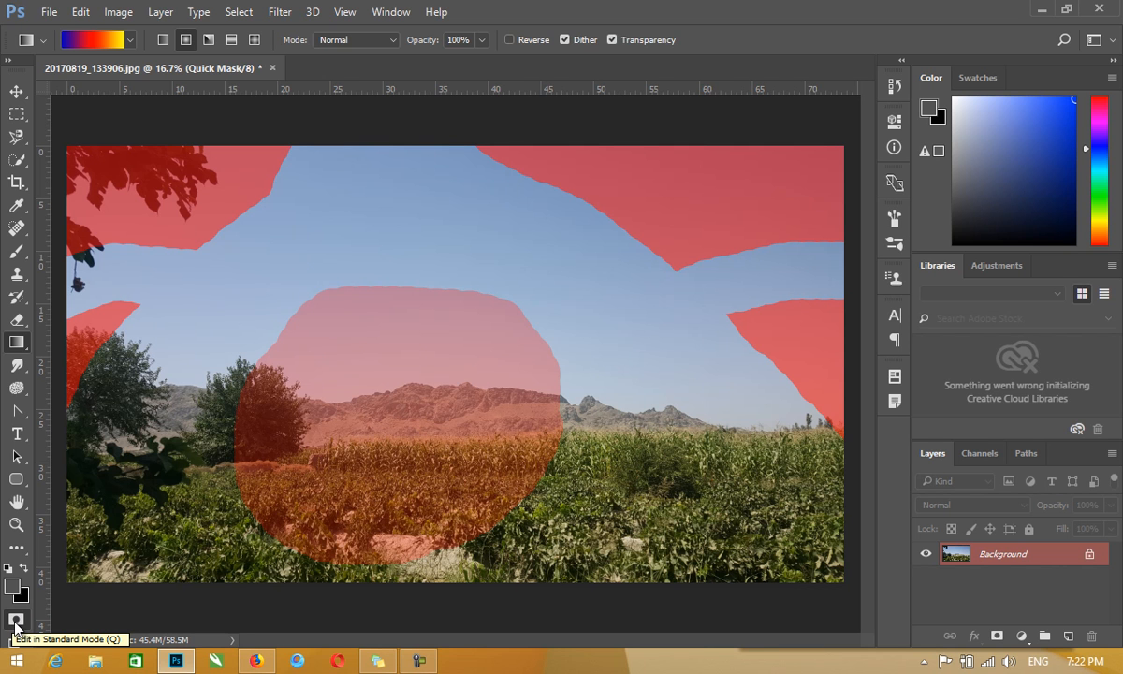
Leave Quick Mask mode and deselect the resulting selection
left_click(16, 621)
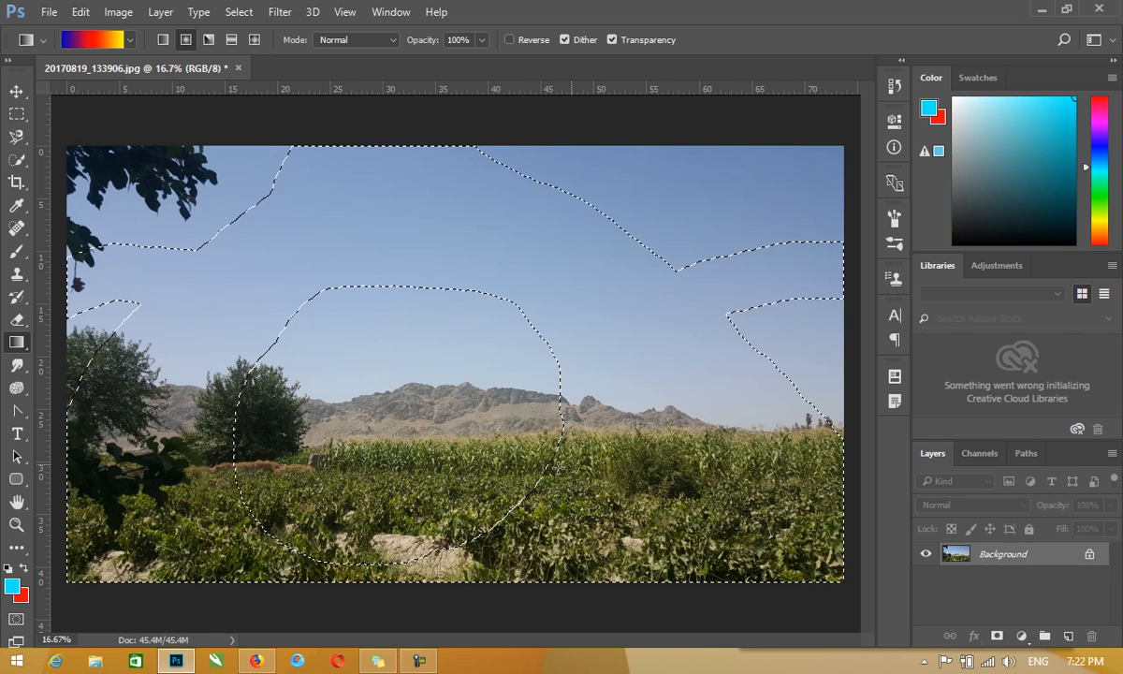
key("ctrl+d")
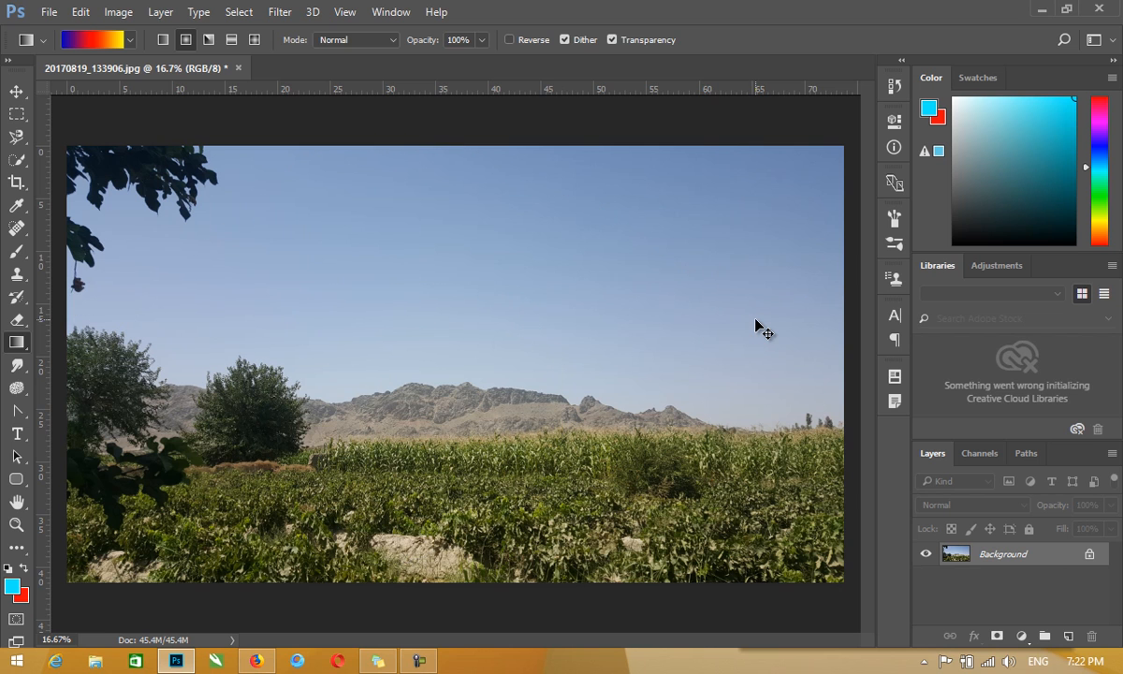
Cycle the view through Full Screen Mode with Menu Bar and Full Screen Mode, back to Standard Screen Mode
left_click(20, 640)
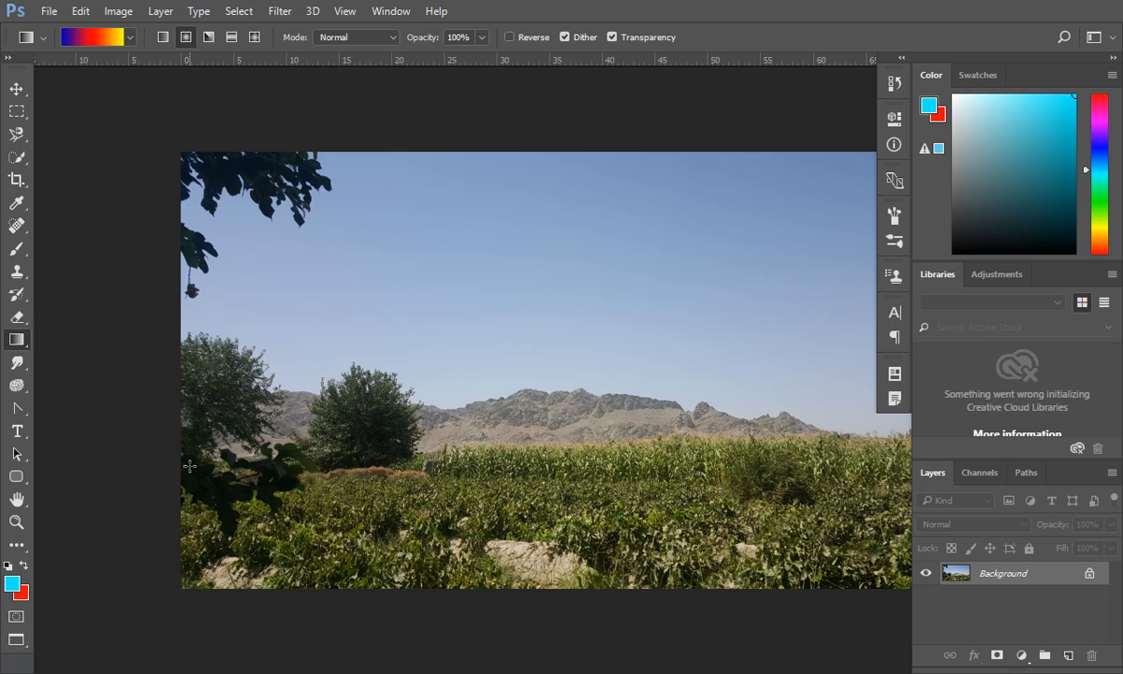
key("f")
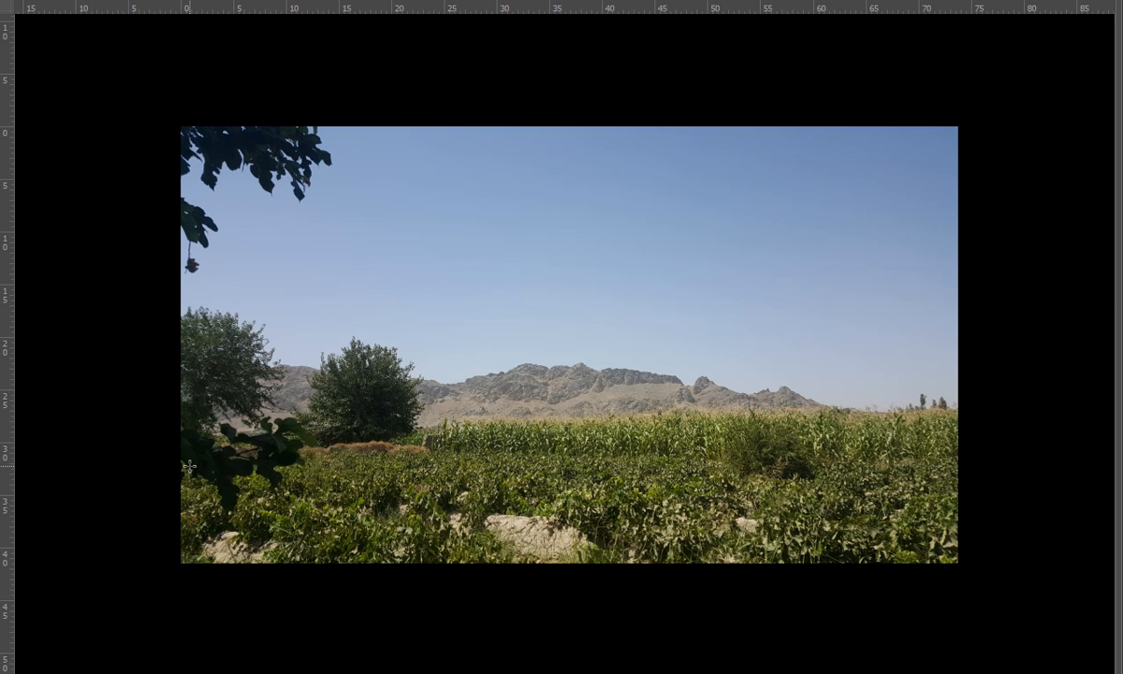
key("f")
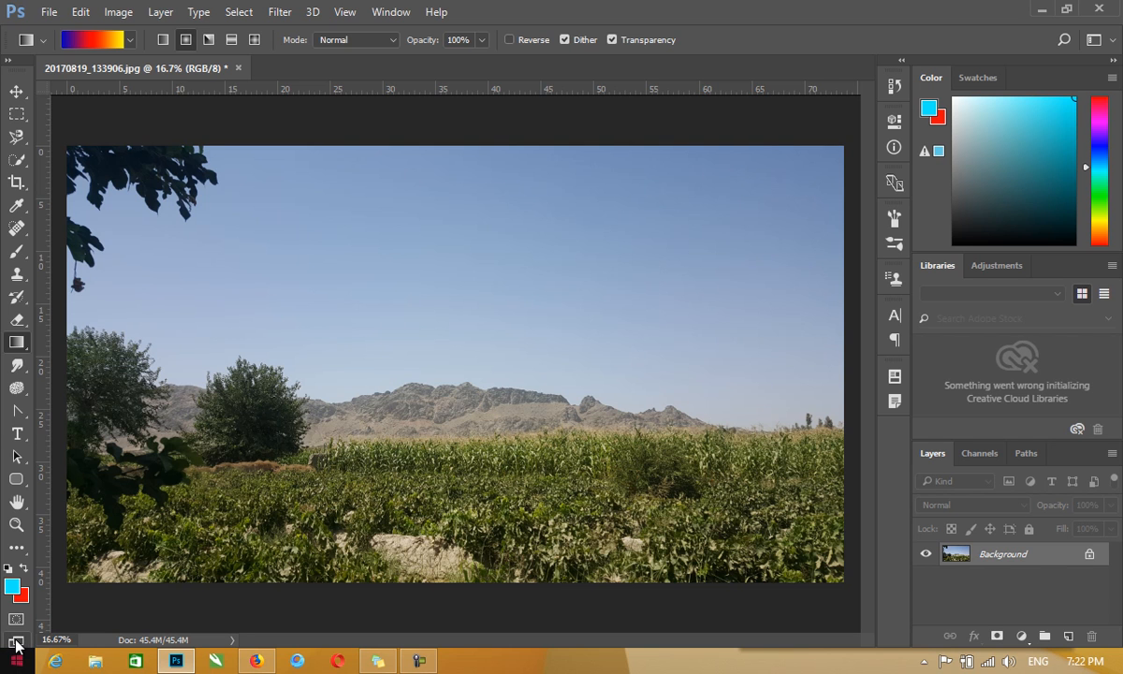
Show the photo in Full Screen Mode again, accepting the notice, and return to Standard Screen Mode
left_click(16, 642)
left_click(16, 642)
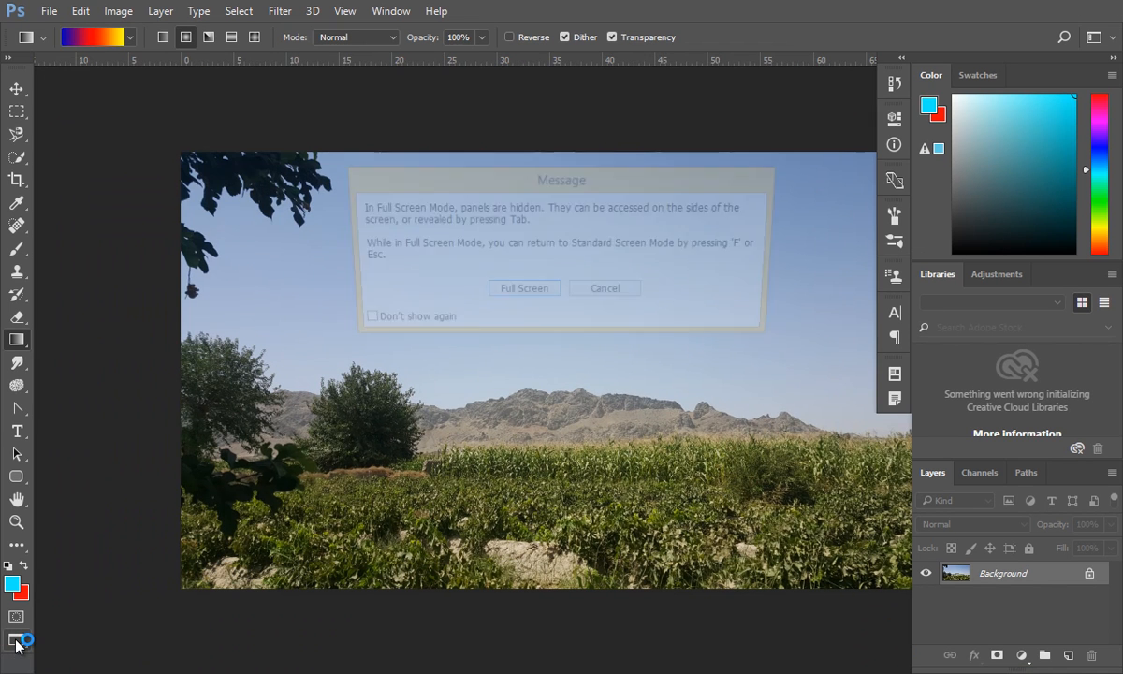
left_click(533, 294)
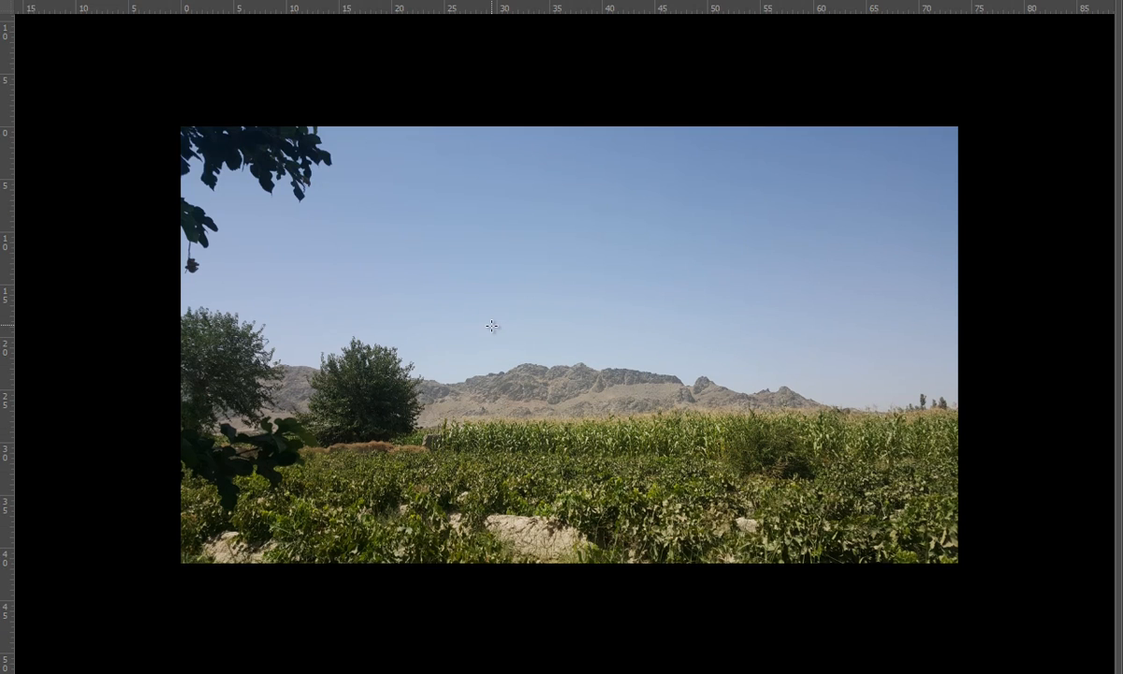
key("Escape")
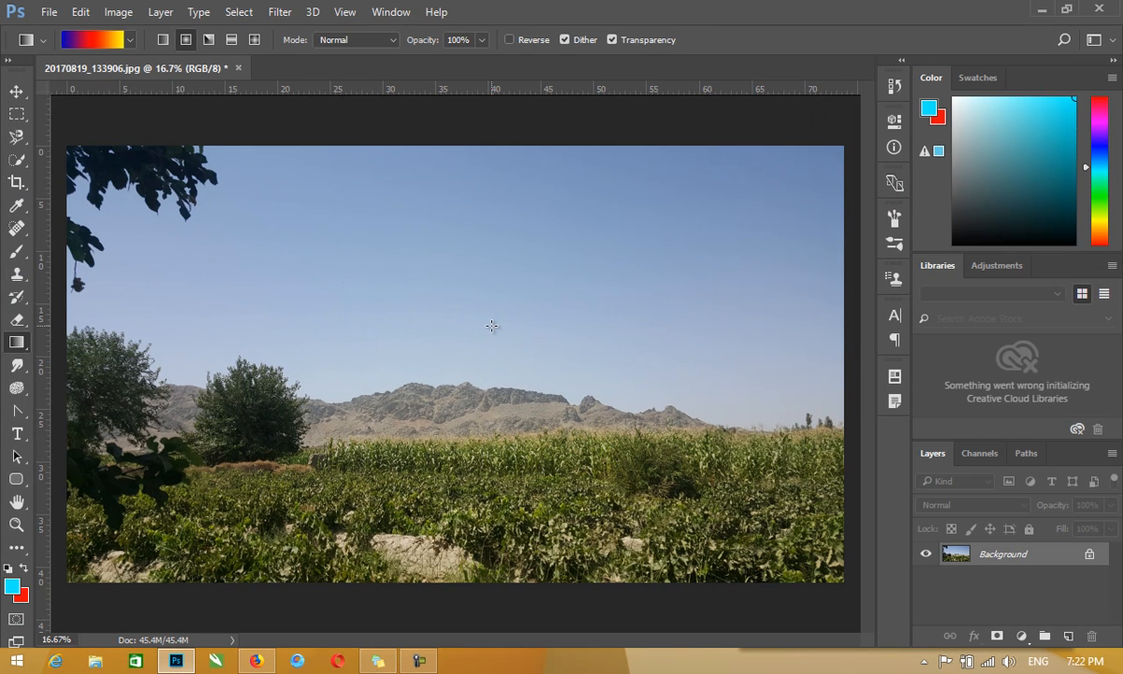